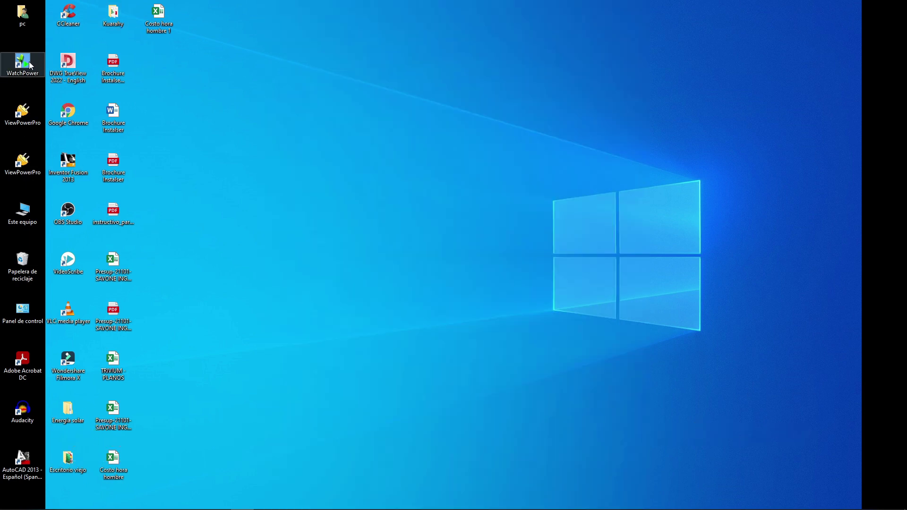
Step: Launch WatchPower from its desktop shortcut
double_click(29, 65)
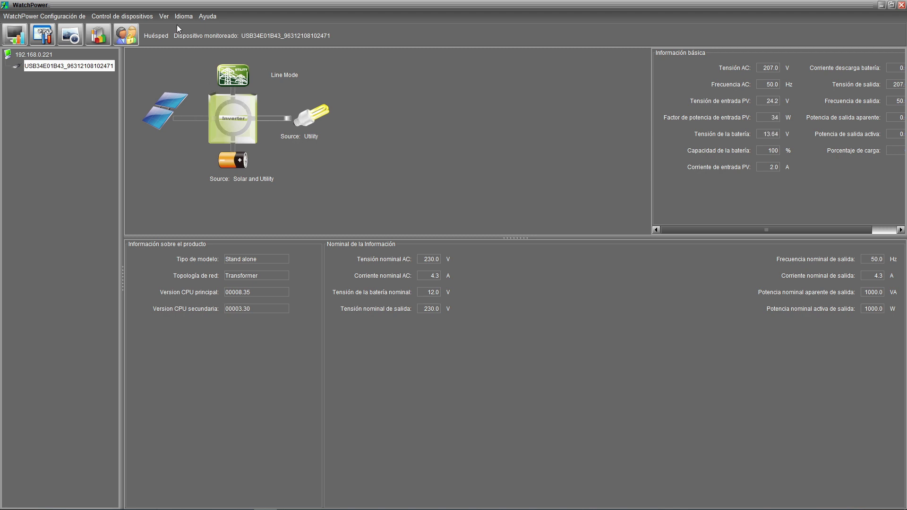
Step: Log in to WatchPower as Administrator by entering the administrator password
left_click(124, 38)
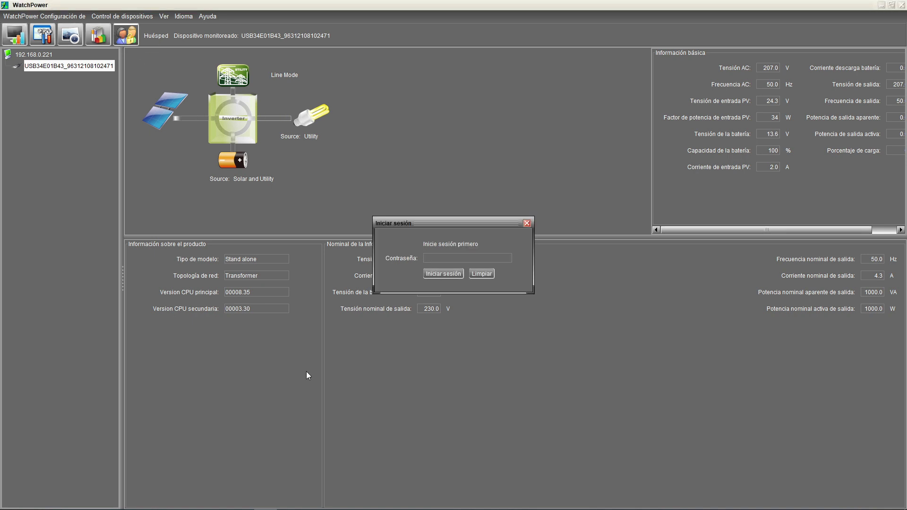
type("••••")
key("BackSpace")
key("BackSpace")
key("BackSpace")
key("BackSpace")
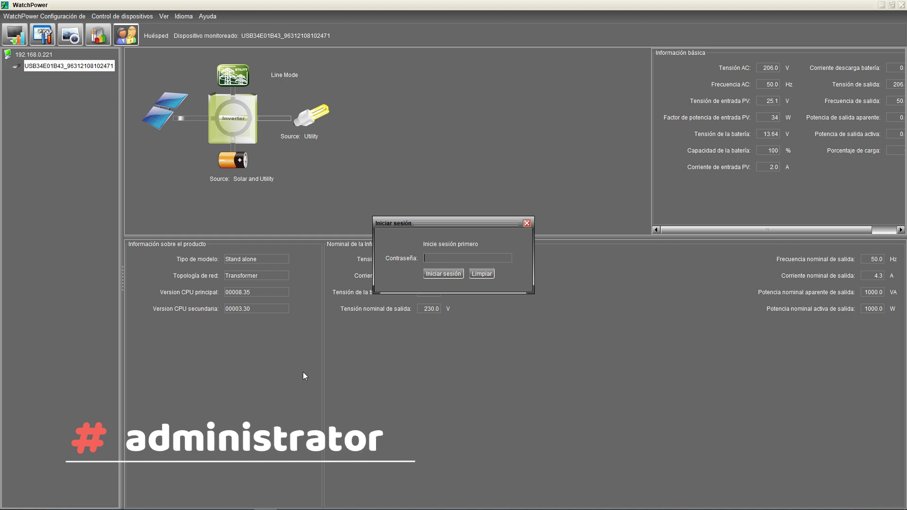
type("adminis")
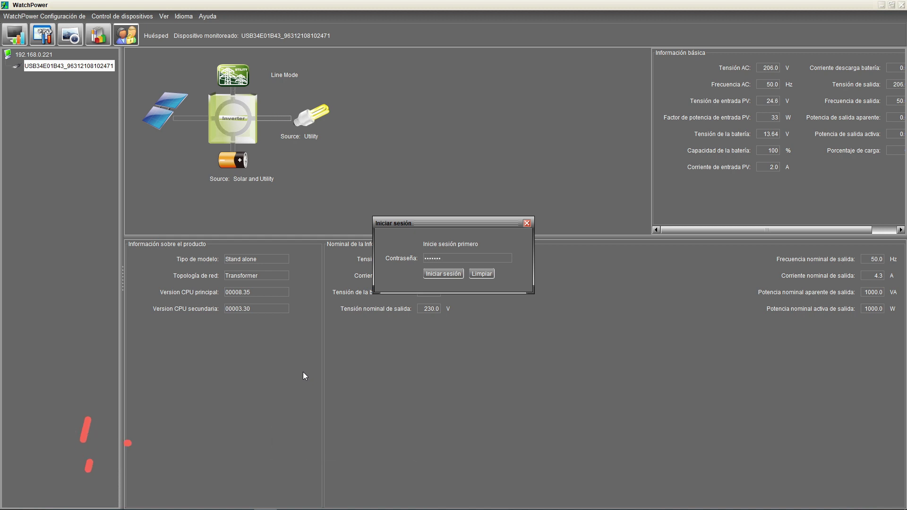
type("trator")
left_click(432, 276)
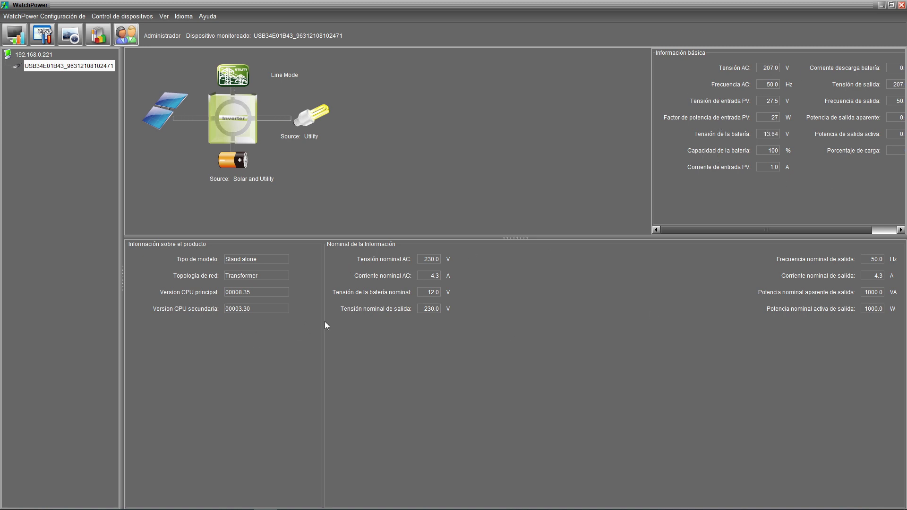
left_click(18, 38)
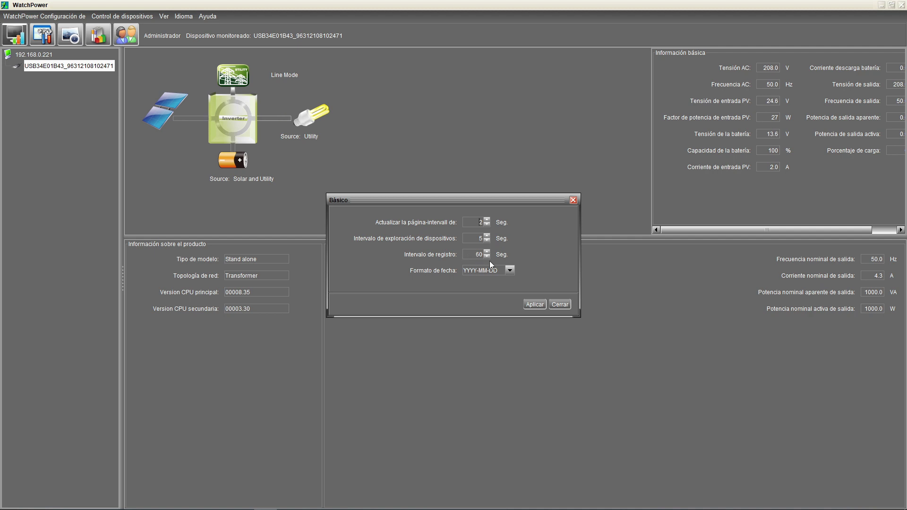
left_click(487, 256)
left_click(487, 252)
scroll(480, 257, "up", 5)
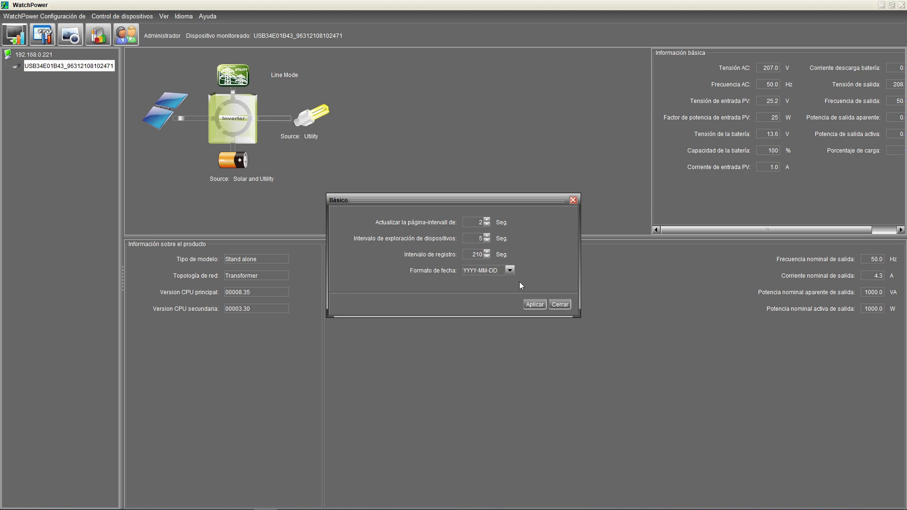
left_click(556, 305)
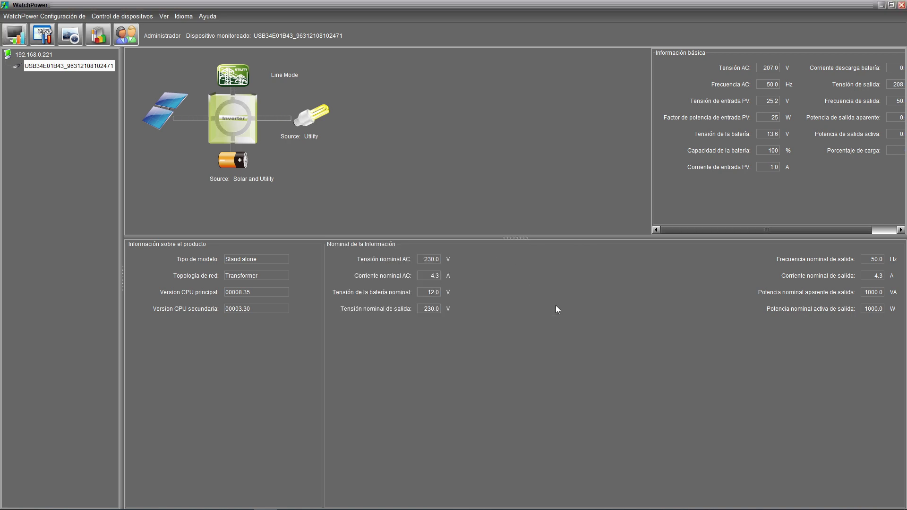
Step: Open Configuración de parámetros and widen the dialog to show every column
left_click(39, 42)
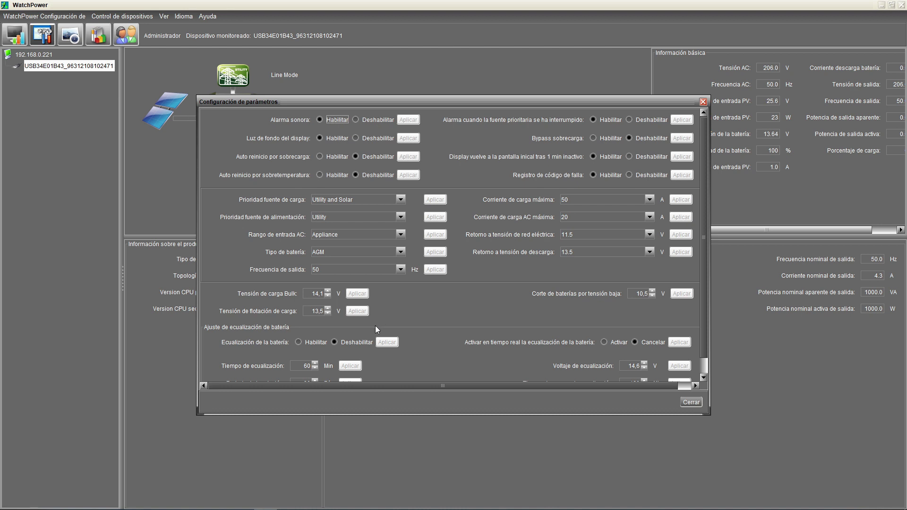
left_click_drag(520, 101, 331, 111)
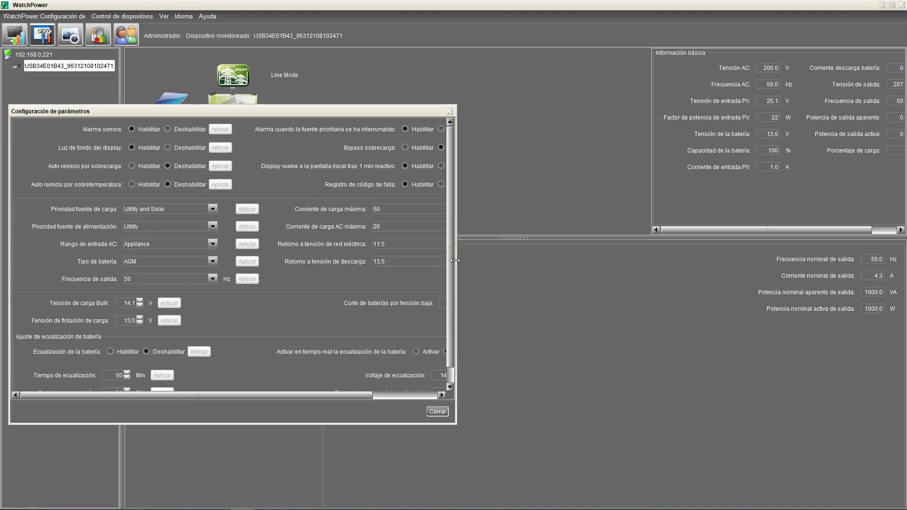
left_click_drag(497, 264, 573, 269)
left_click_drag(635, 271, 640, 271)
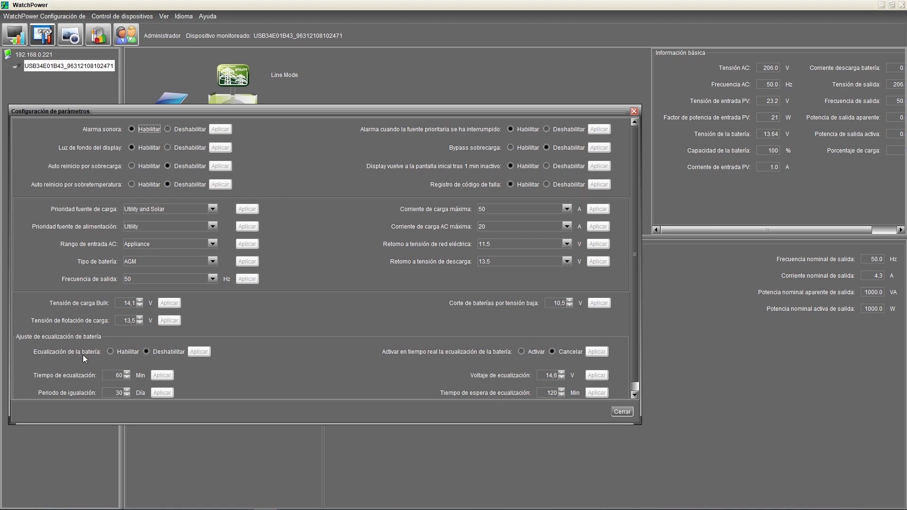
Step: Scroll through the settings, then narrow the window back along the left side
scroll(64, 347, "down", 1)
scroll(64, 351, "down", 1)
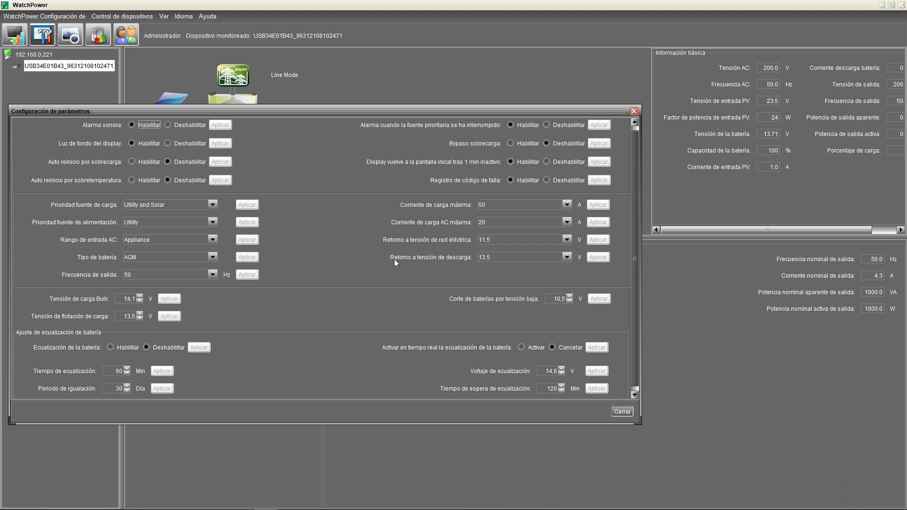
left_click_drag(641, 265, 599, 265)
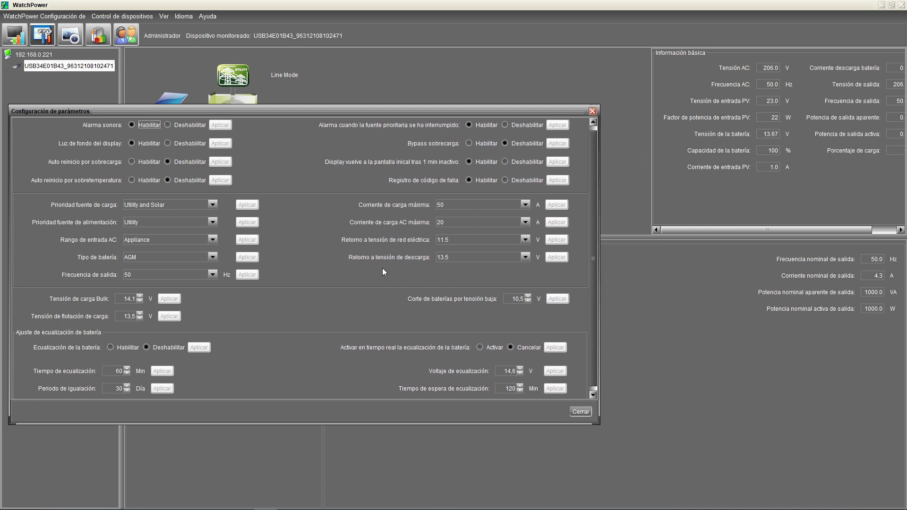
left_click_drag(381, 268, 292, 264)
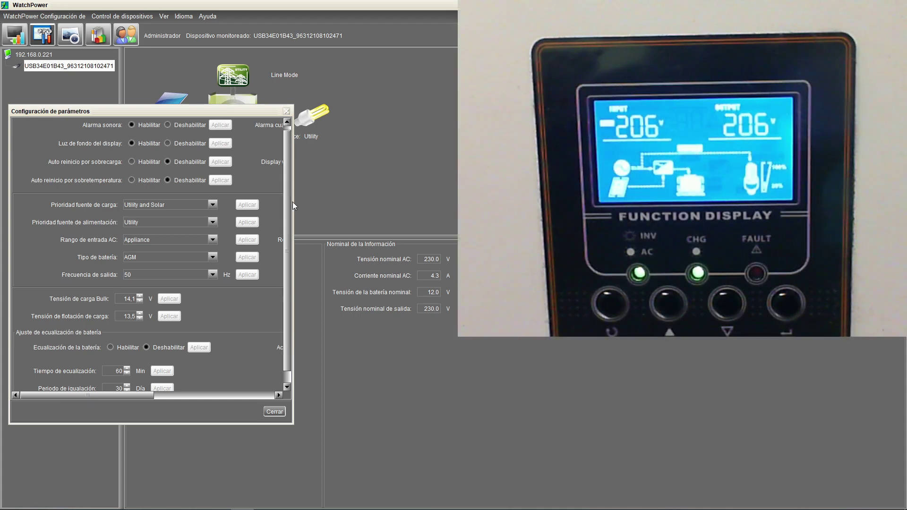
Step: Set Prioridad fuente de carga to Solar first and apply it to the inverter
left_click_drag(293, 202, 350, 206)
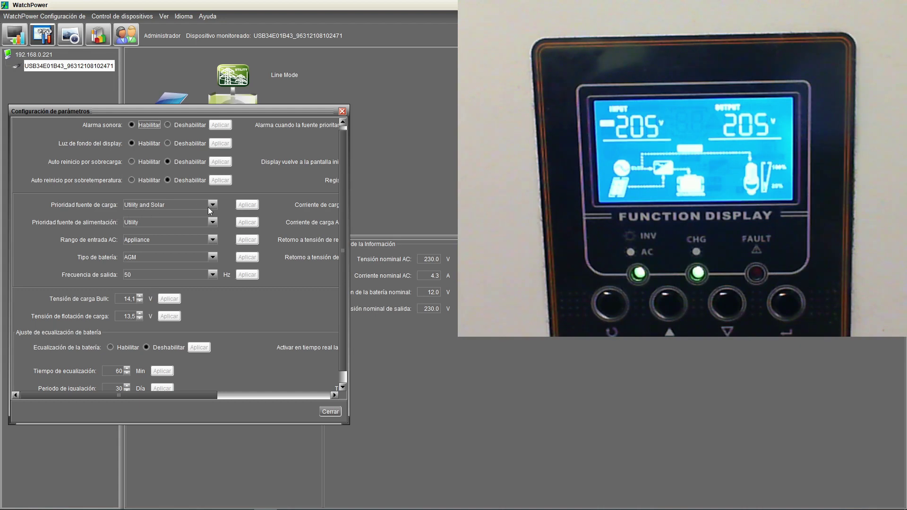
left_click(141, 205)
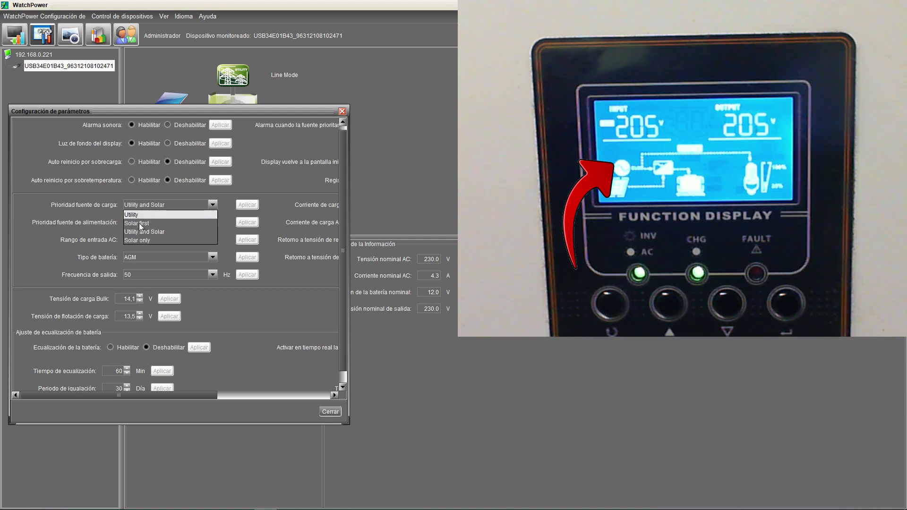
left_click(140, 224)
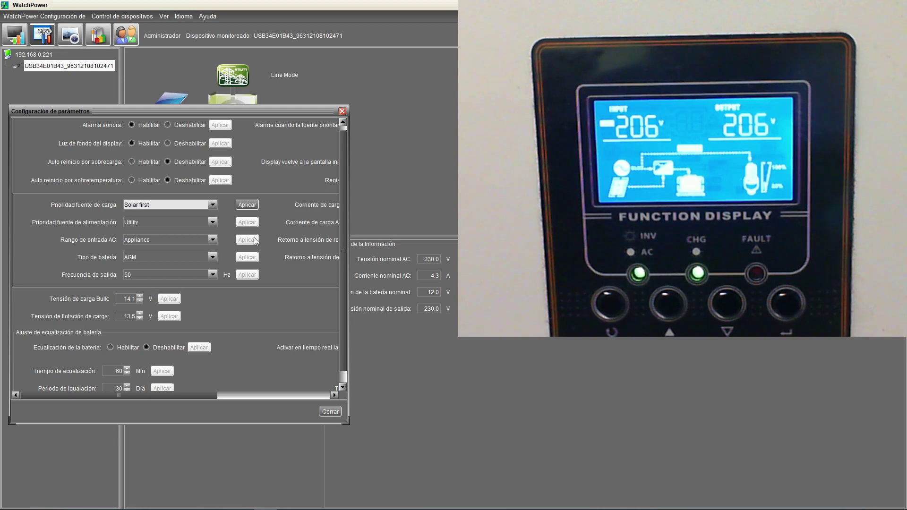
left_click(255, 208)
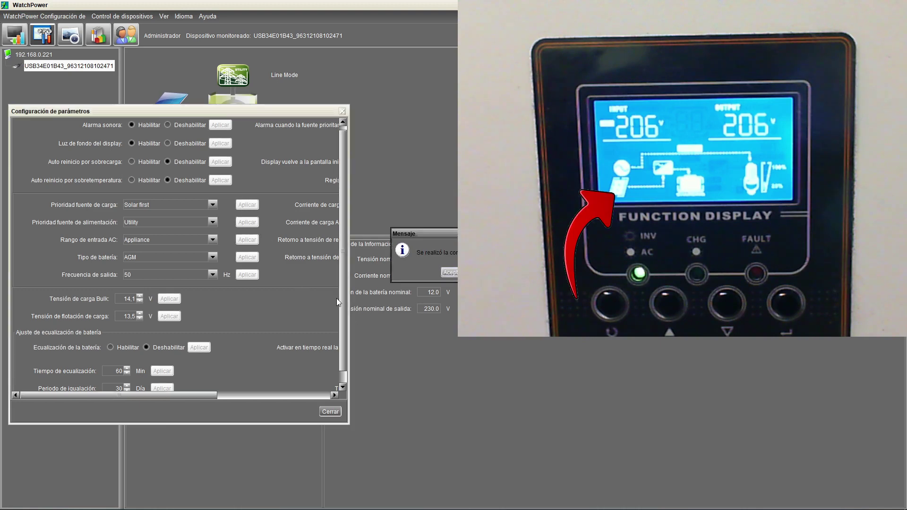
left_click(450, 274)
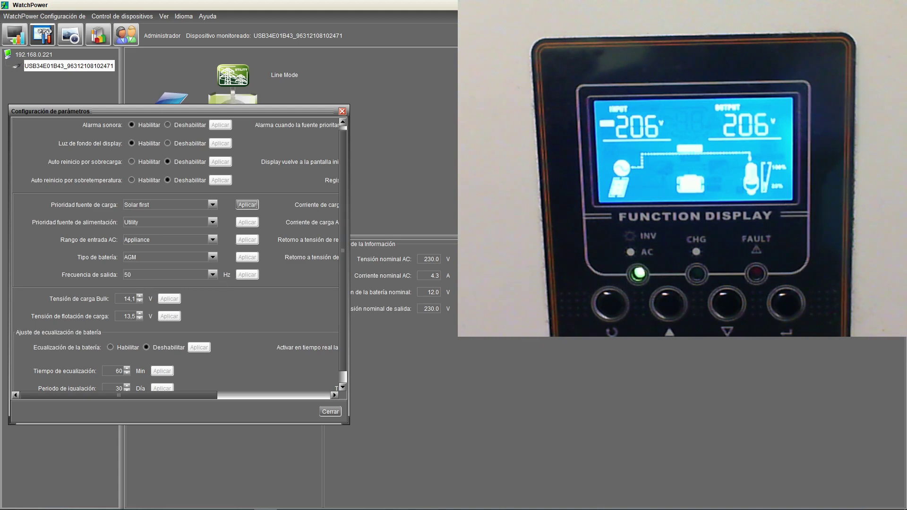
Step: Choose SBU for Prioridad fuente de alimentación and apply it to the inverter
left_click(161, 222)
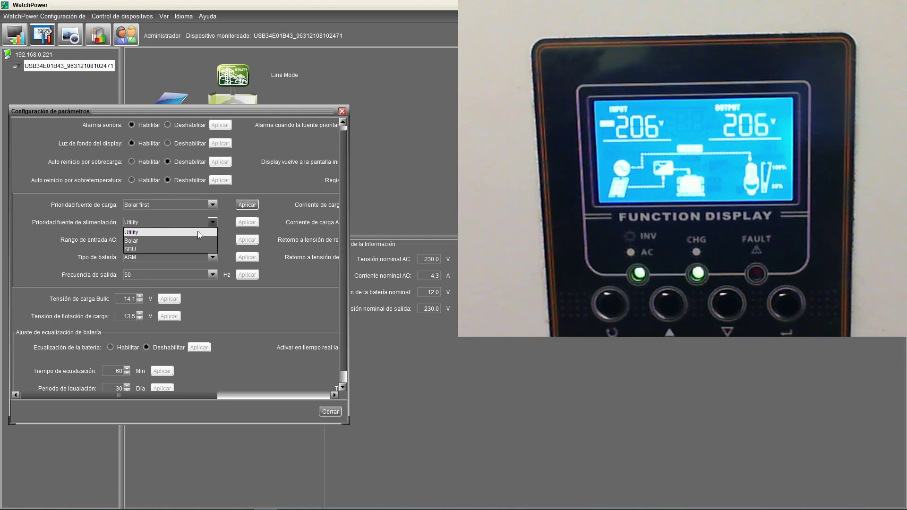
left_click(131, 249)
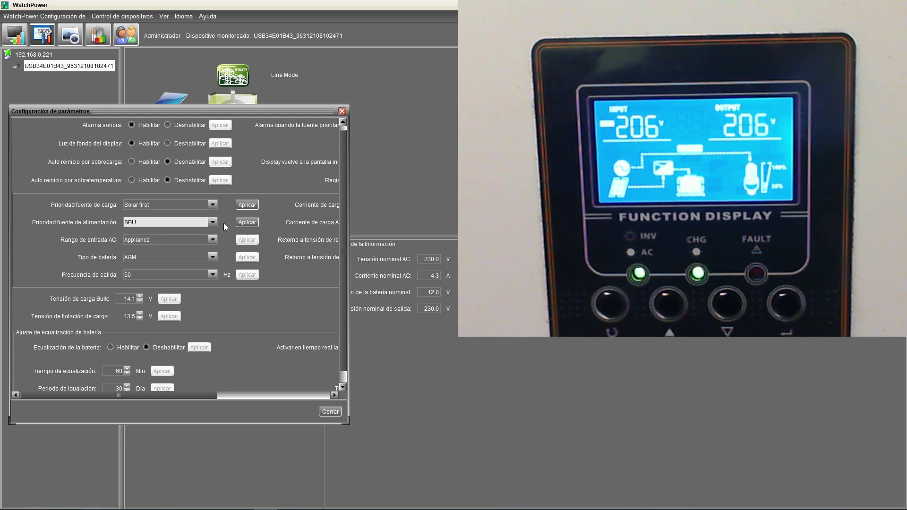
left_click(246, 223)
left_click(246, 223)
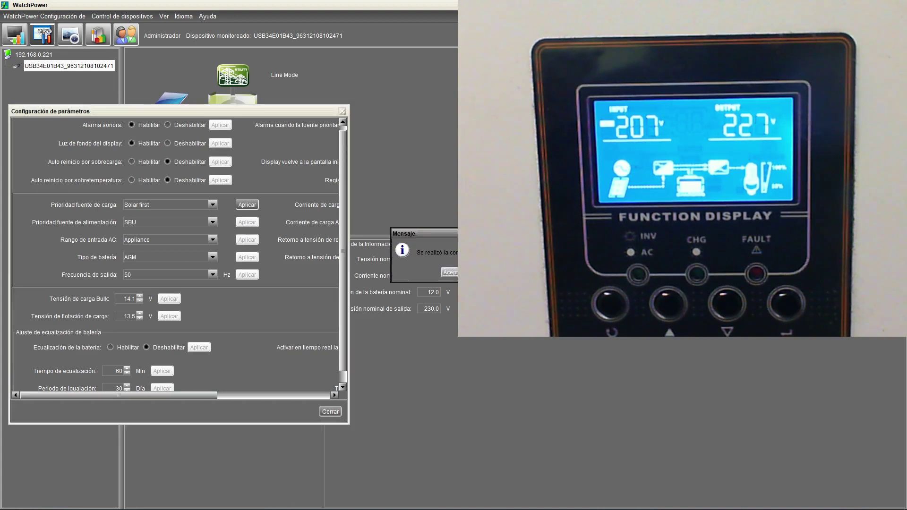
left_click(456, 274)
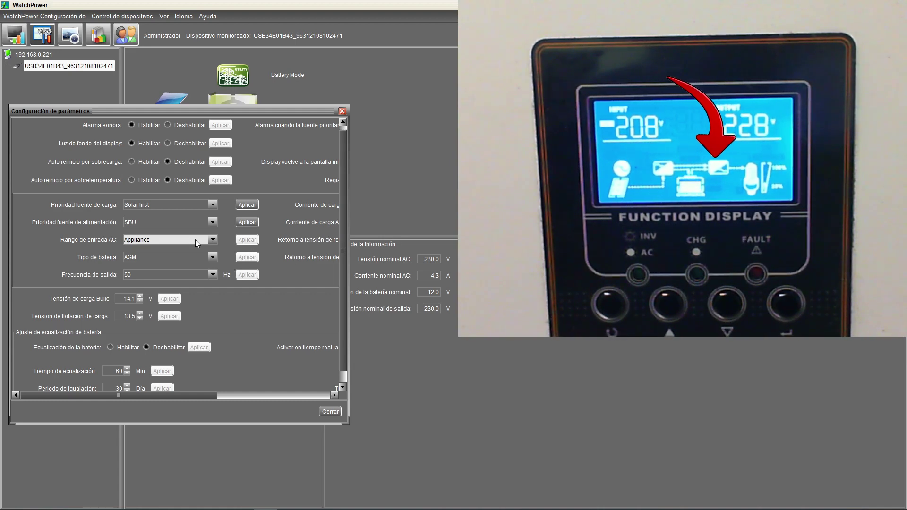
Step: Keep AC input range at Appliance and switch the battery type from AGM to Flooded
left_click(212, 241)
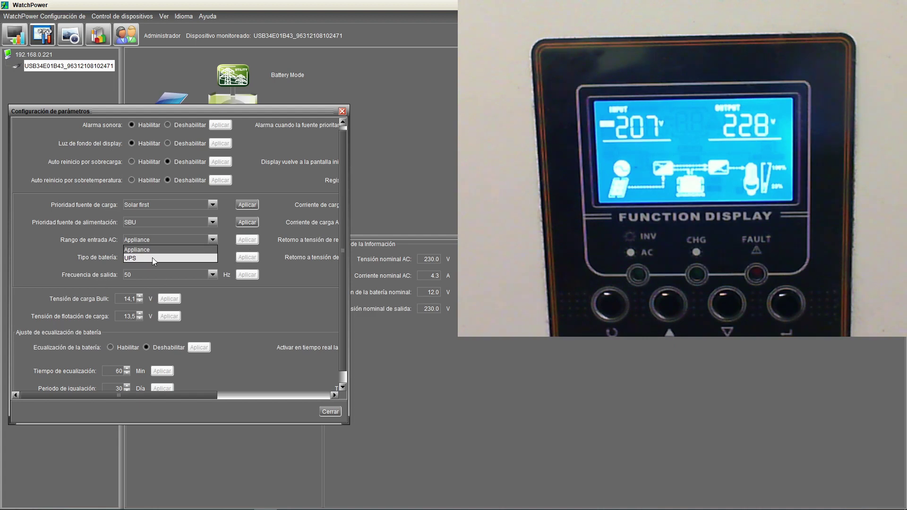
left_click(277, 265)
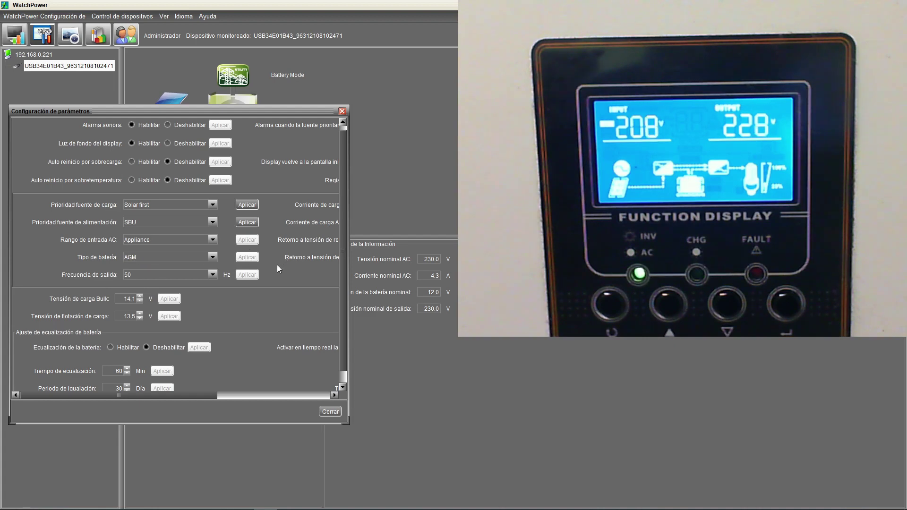
left_click(157, 259)
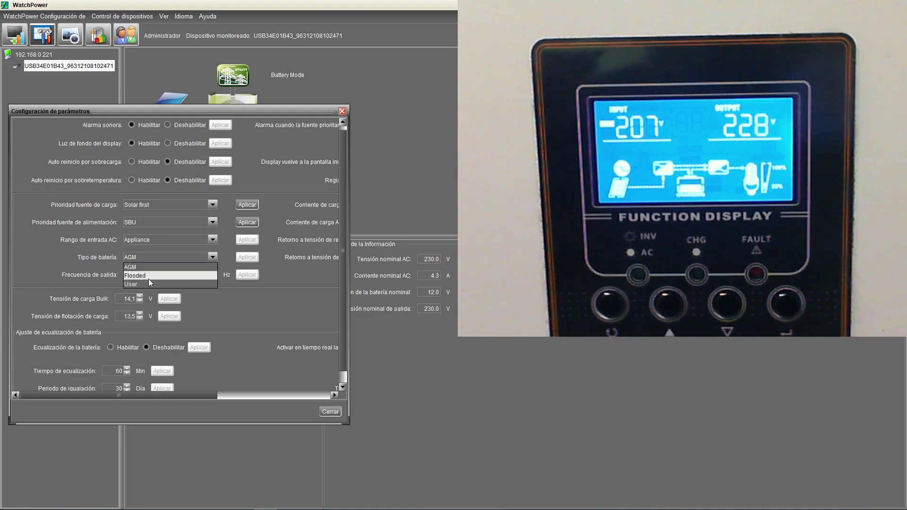
left_click(149, 279)
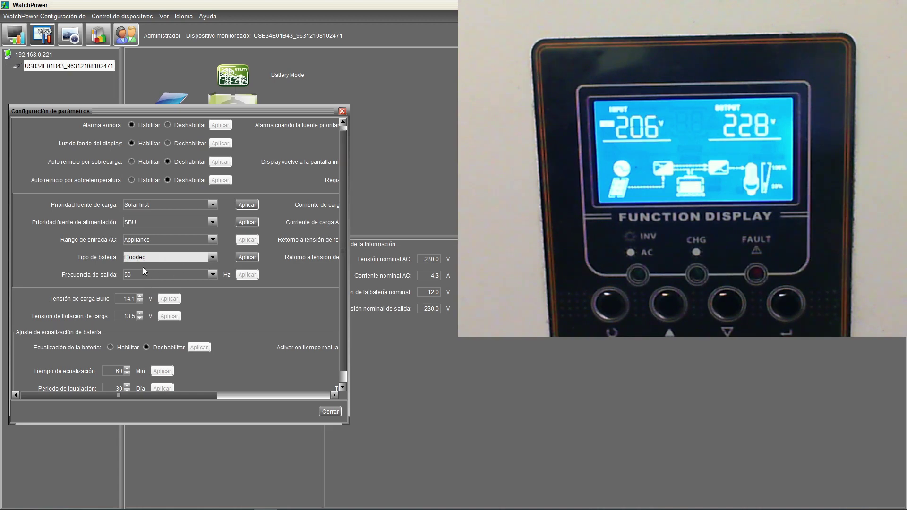
left_click(245, 258)
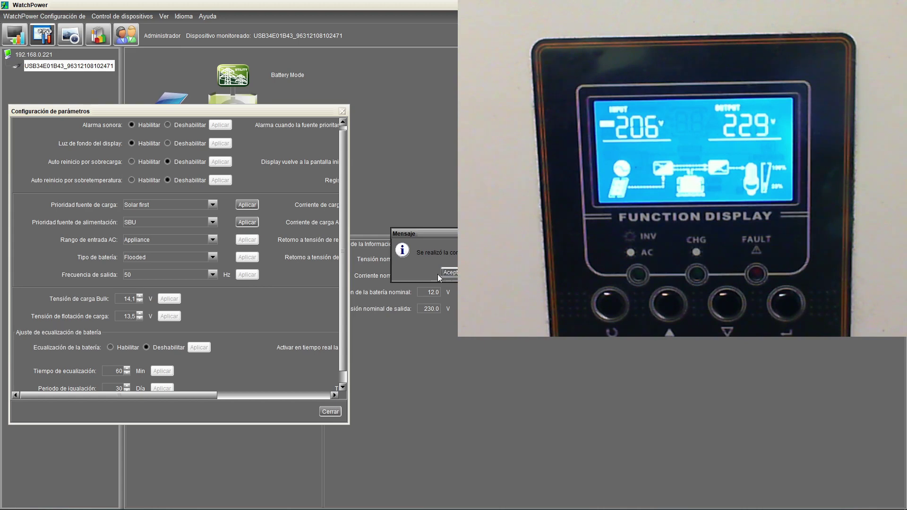
key("Return")
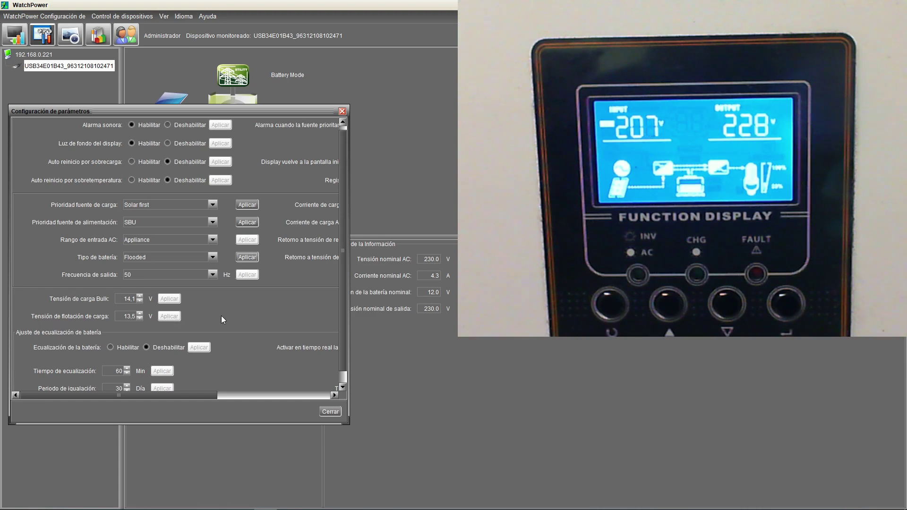
scroll(118, 293, "right", 5)
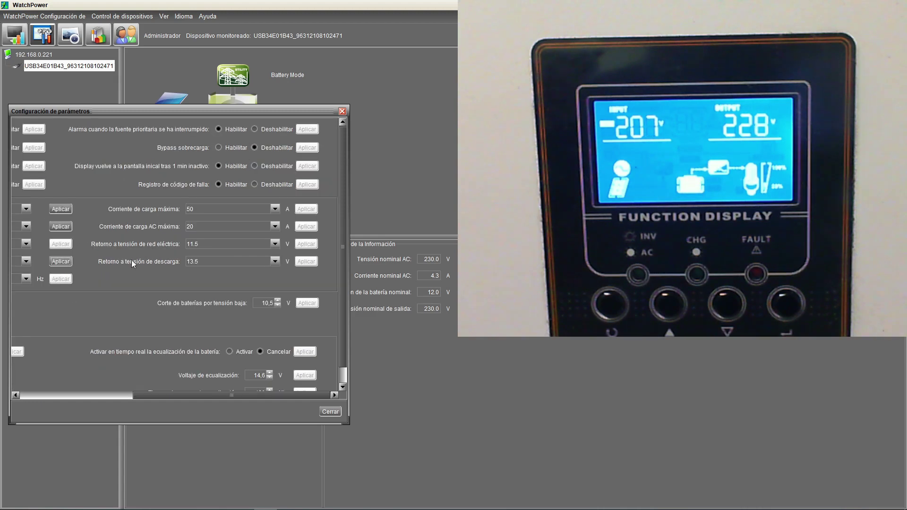
left_click(65, 395)
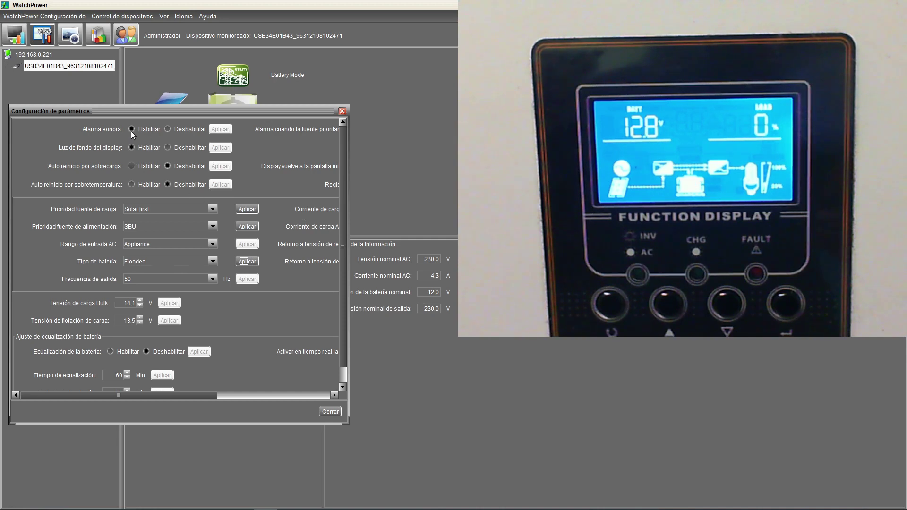
Step: Disable the Alarma sonora buzzer and apply the change
left_click(168, 131)
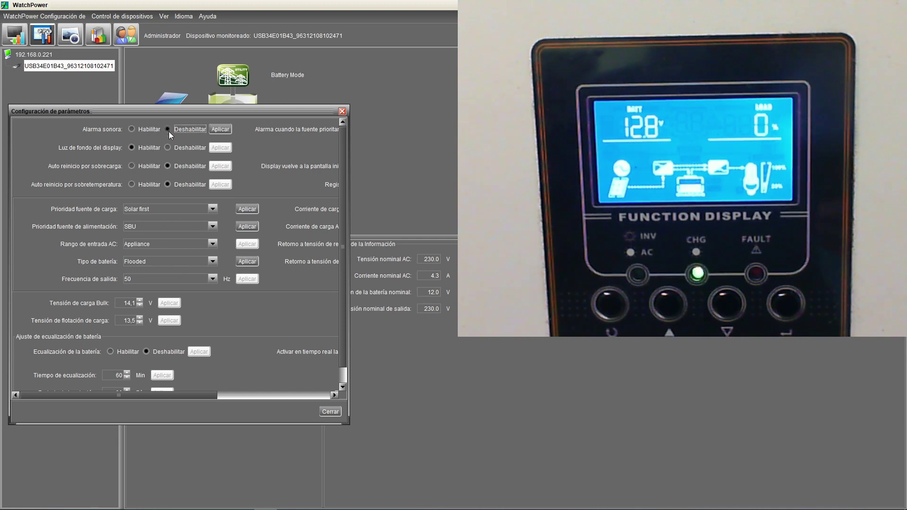
left_click(221, 130)
left_click(424, 275)
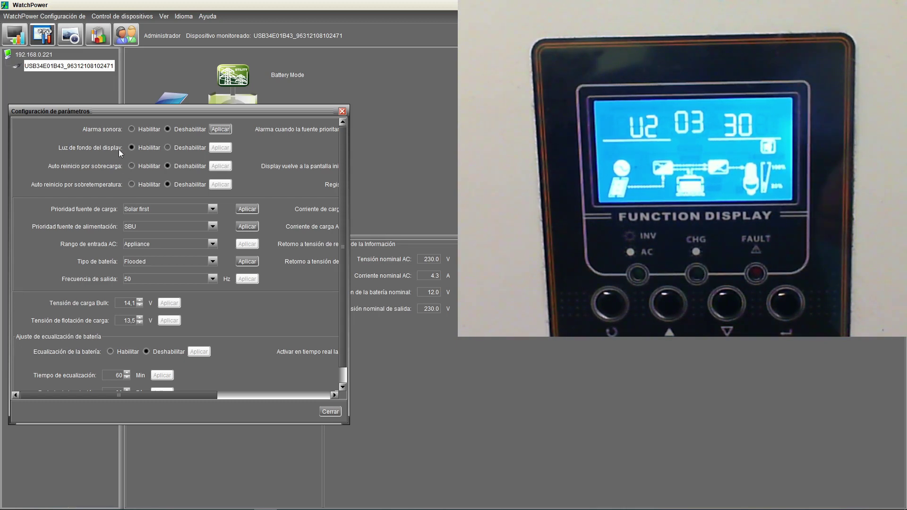
Step: Disable Luz de fondo del display and apply the change
left_click(167, 148)
left_click(219, 148)
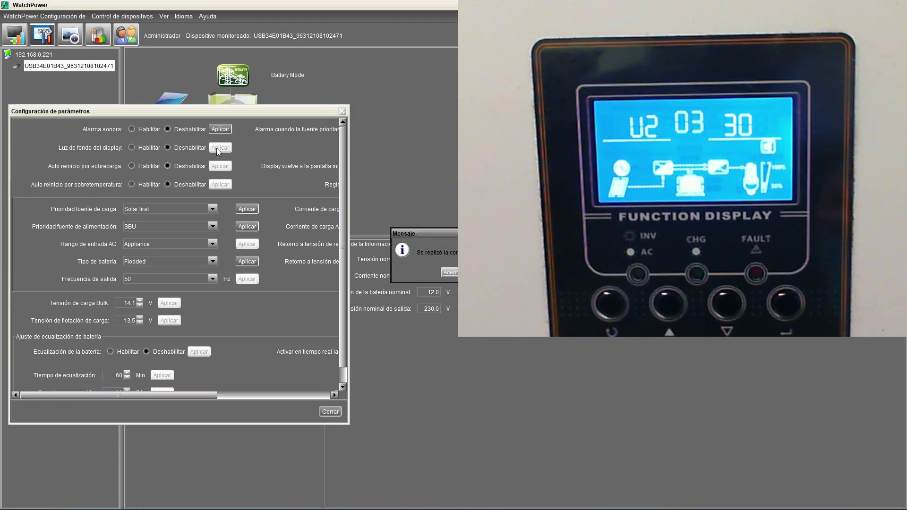
left_click(446, 273)
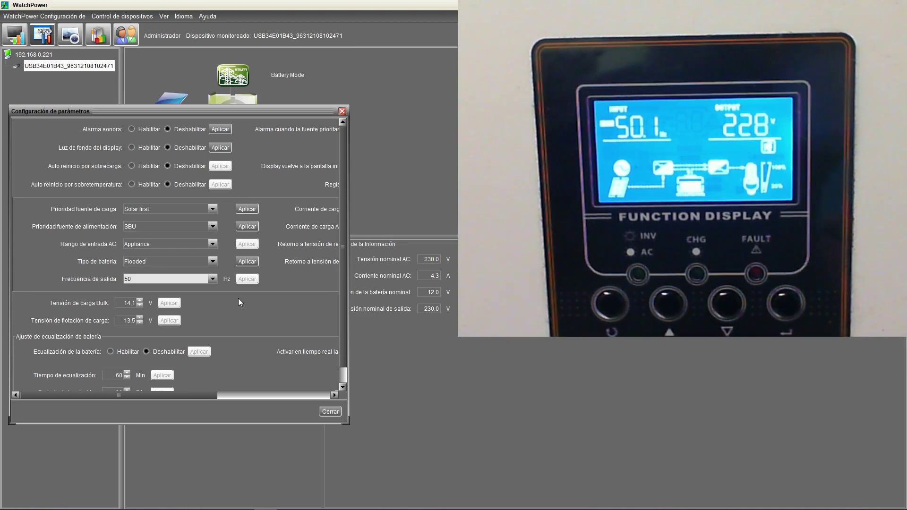
Step: Re-enable Luz de fondo del display and apply it to the inverter
left_click(133, 150)
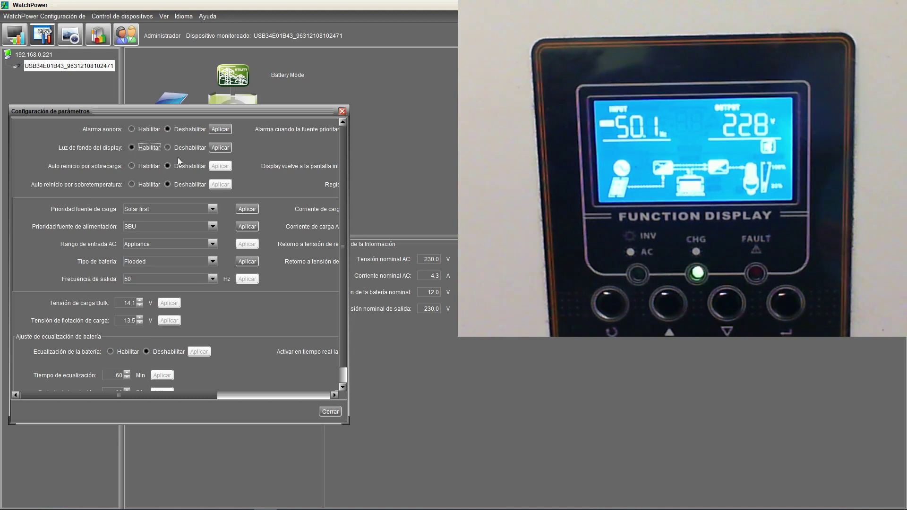
left_click(220, 148)
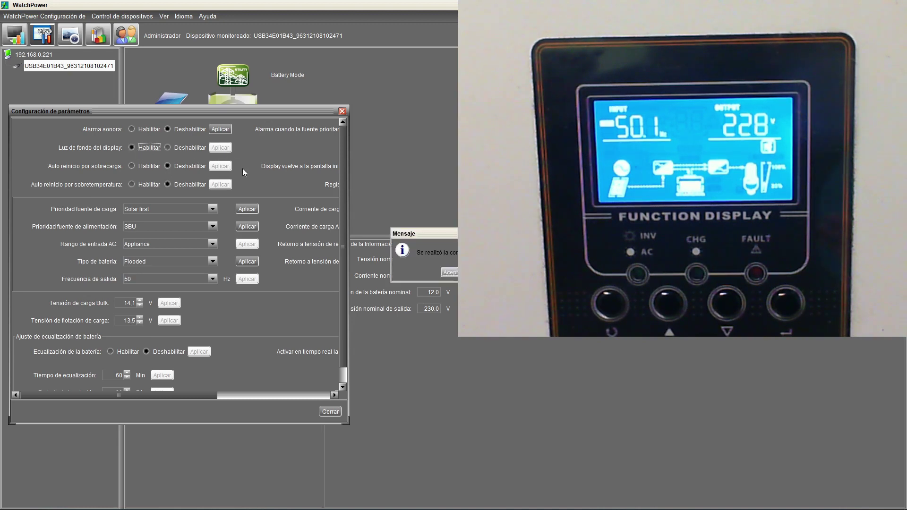
left_click(457, 272)
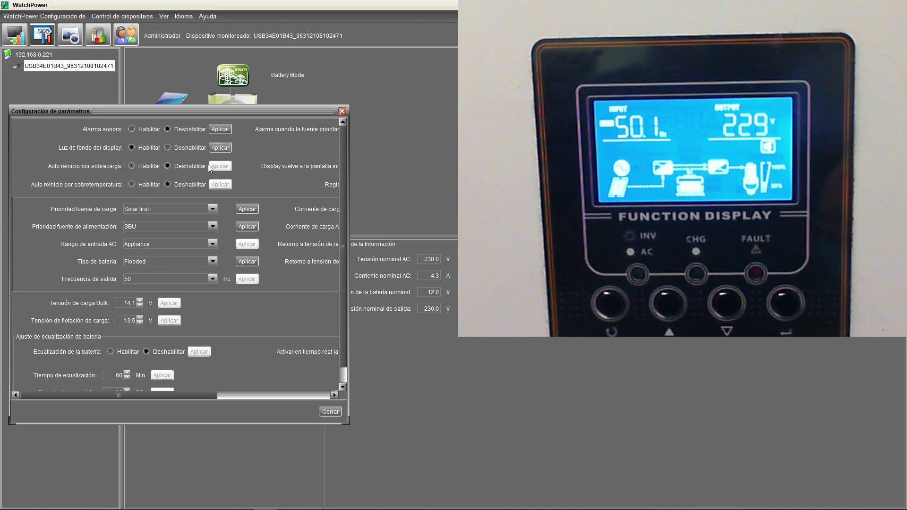
Step: Enable Auto reinicio por sobrecarga and apply the change
left_click(132, 166)
left_click(220, 166)
left_click(247, 261)
left_click(282, 396)
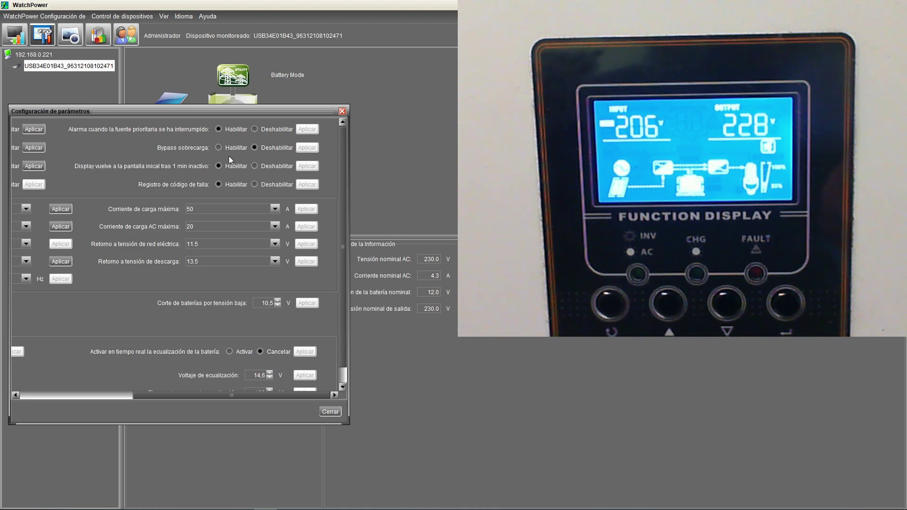
Step: Set Bypass sobrecarga to Habilitar and apply it to the inverter
left_click(218, 147)
left_click(305, 148)
left_click(301, 147)
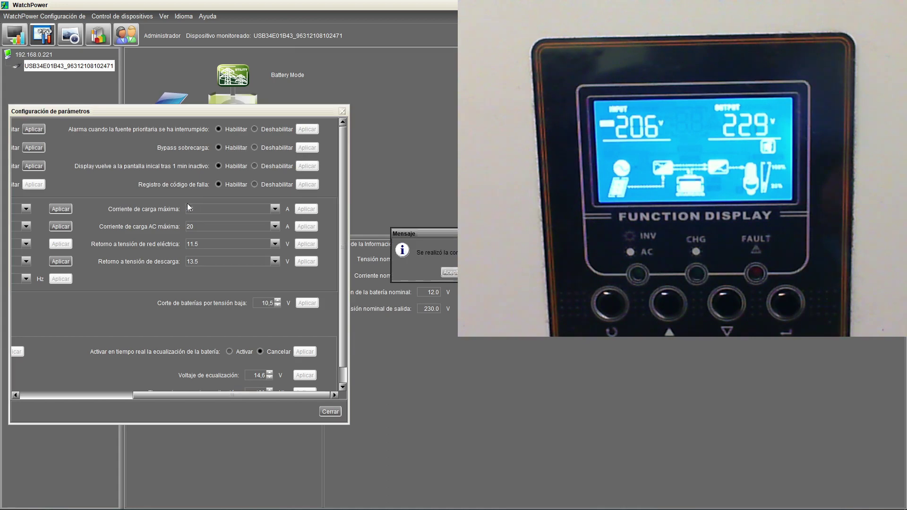
left_click(449, 274)
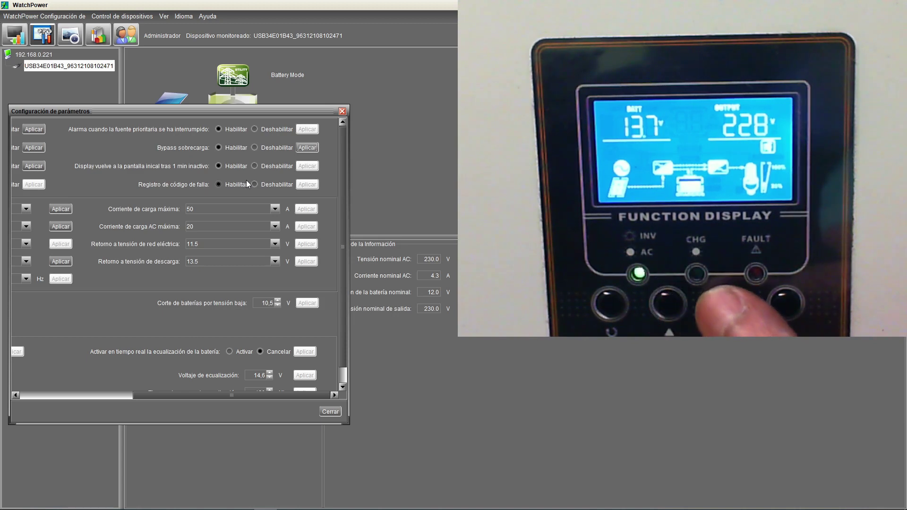
Step: Set Bypass sobrecarga to Deshabilitar and apply Display vuelve a la pantalla inicial as Habilitar
left_click(254, 166)
left_click(307, 166)
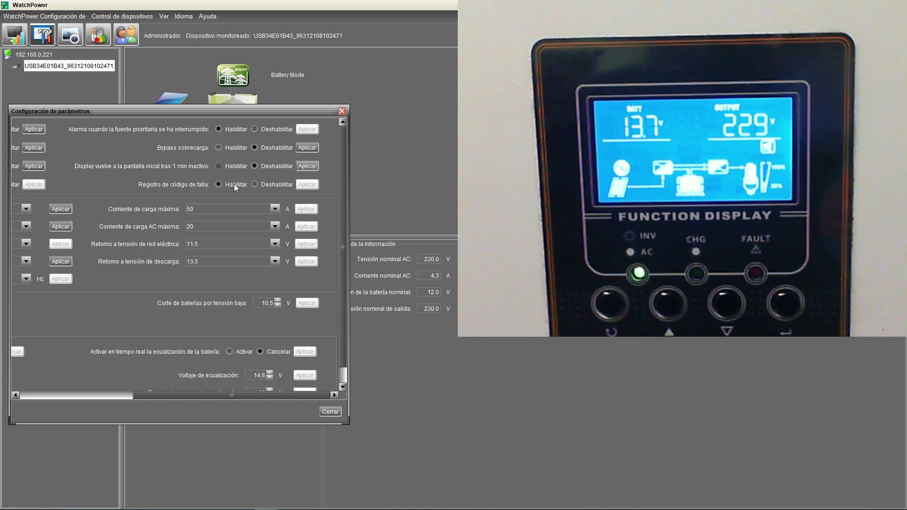
left_click(218, 166)
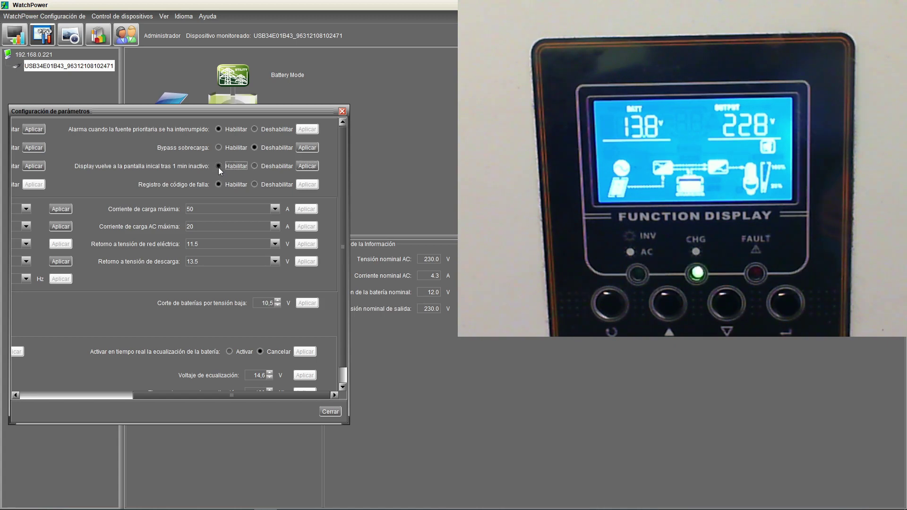
left_click(306, 167)
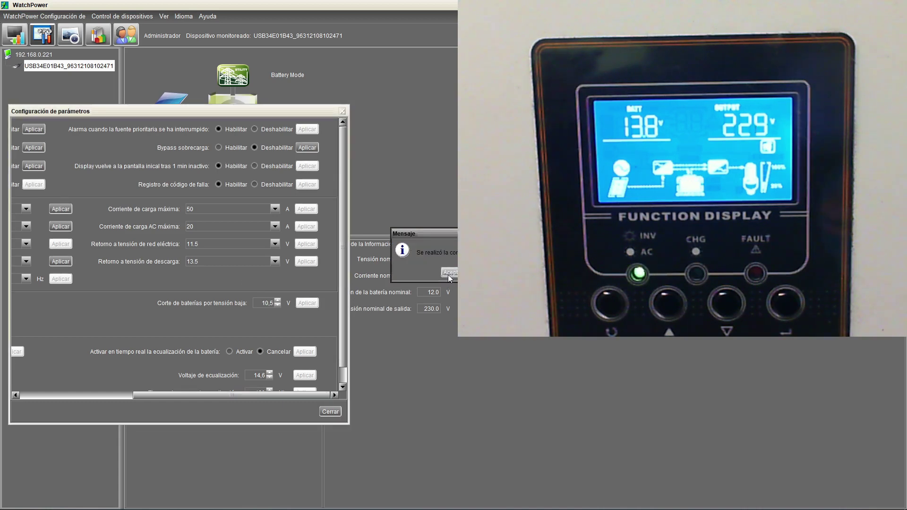
left_click(449, 273)
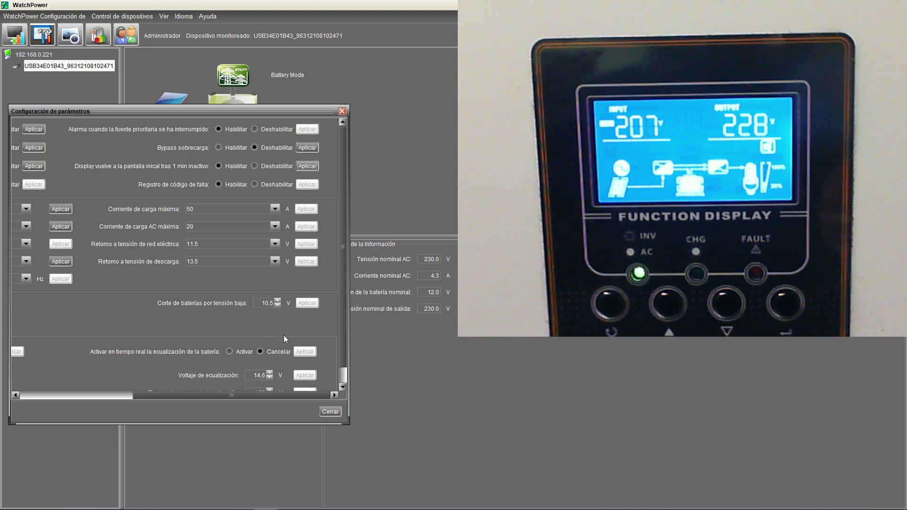
Step: Scroll the Configuración de parámetros dialog back left and close it, returning to the Battery Mode main screen
scroll(283, 336, "down", 1)
scroll(283, 333, "down", 1)
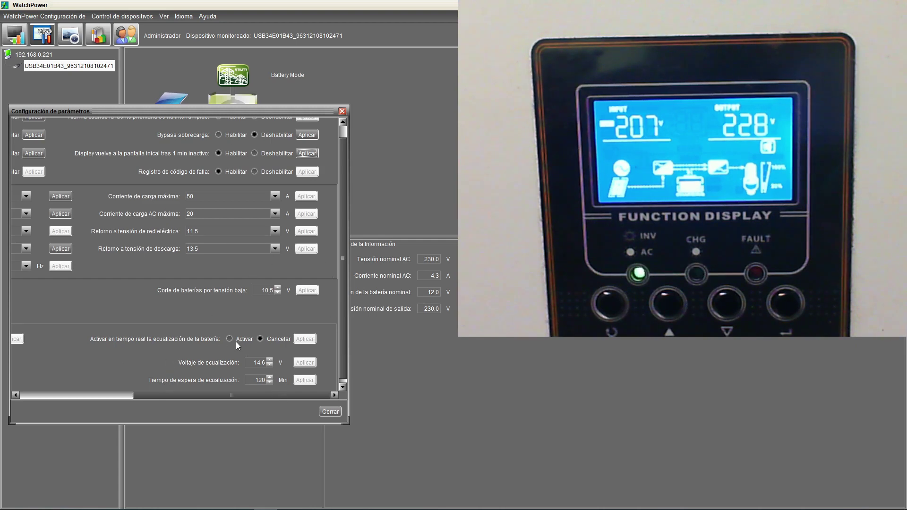
left_click(105, 394)
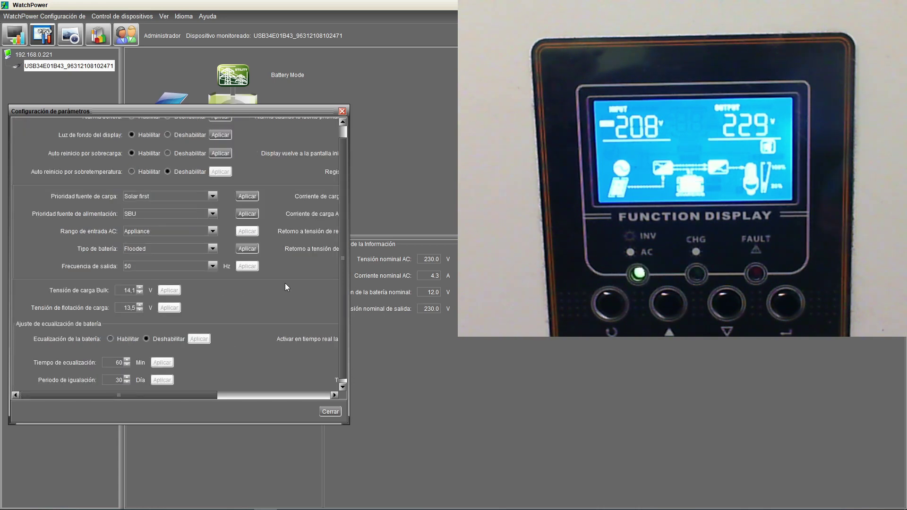
left_click(342, 112)
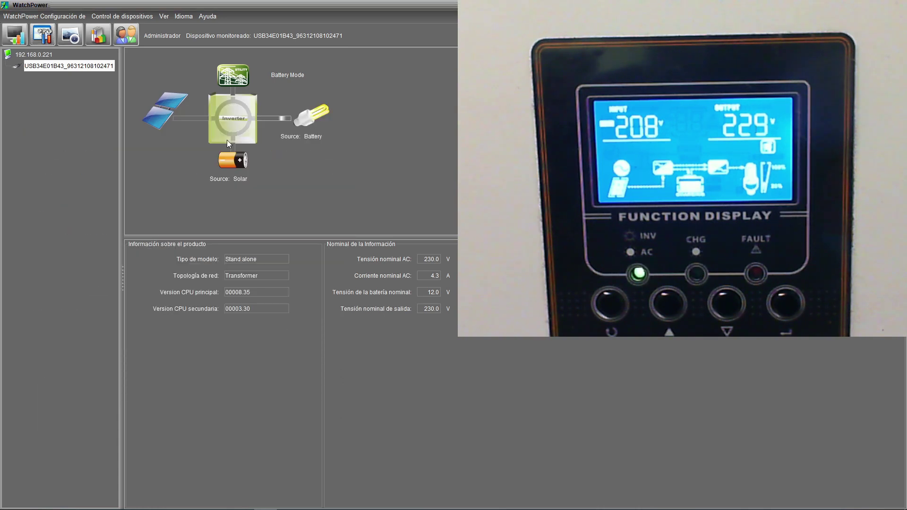
Step: Open the logged data records and widen the Hora column to show full timestamps
left_click(87, 41)
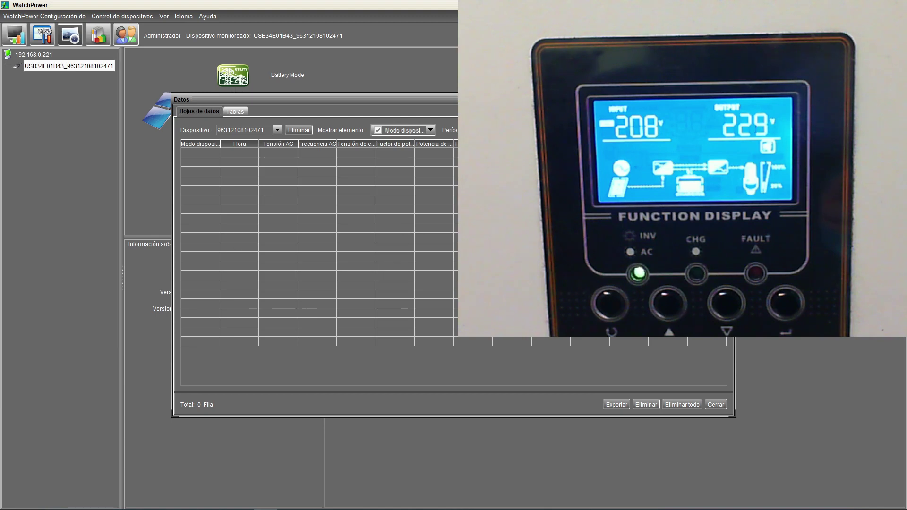
left_click(235, 112)
left_click(203, 113)
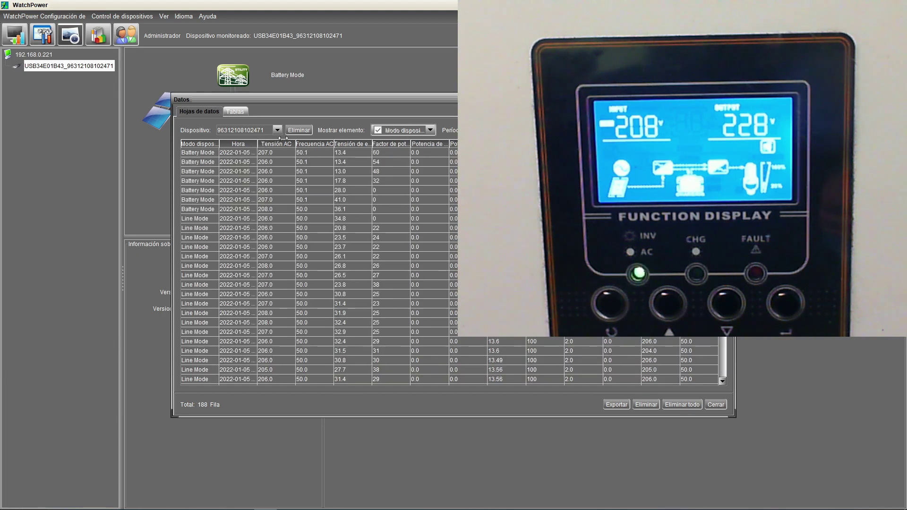
left_click_drag(257, 142, 288, 142)
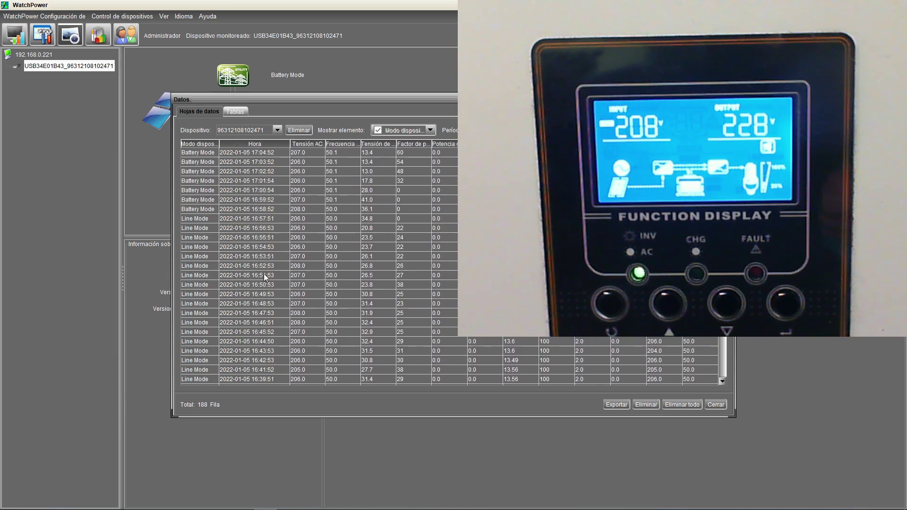
scroll(265, 277, "down", 15)
scroll(264, 277, "down", 20)
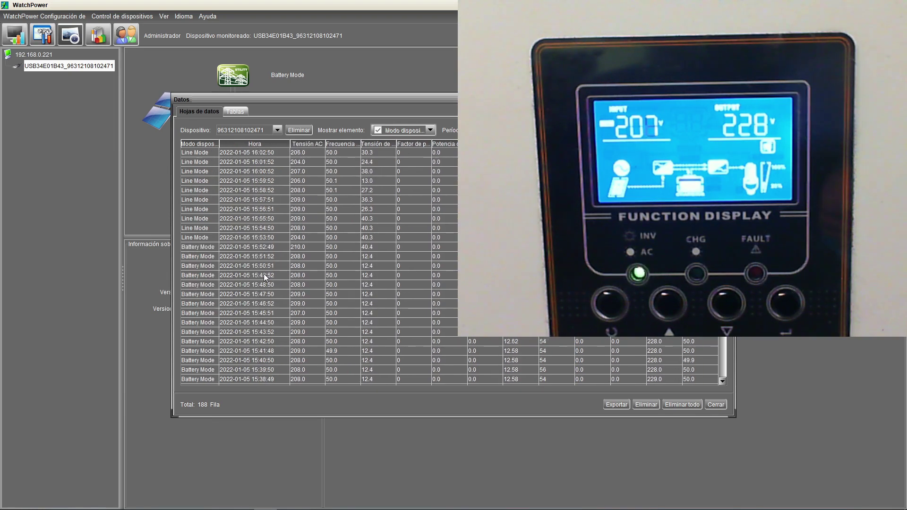
scroll(265, 277, "down", 3)
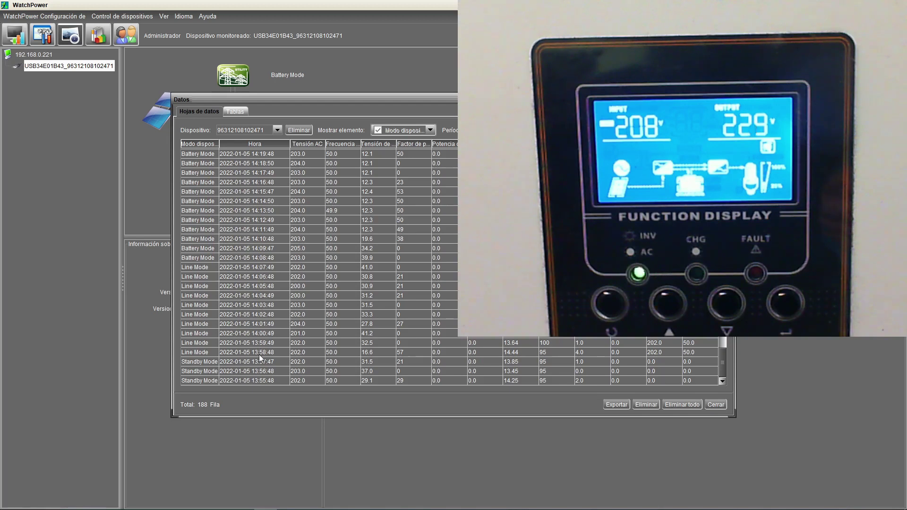
scroll(252, 378, "up", 20)
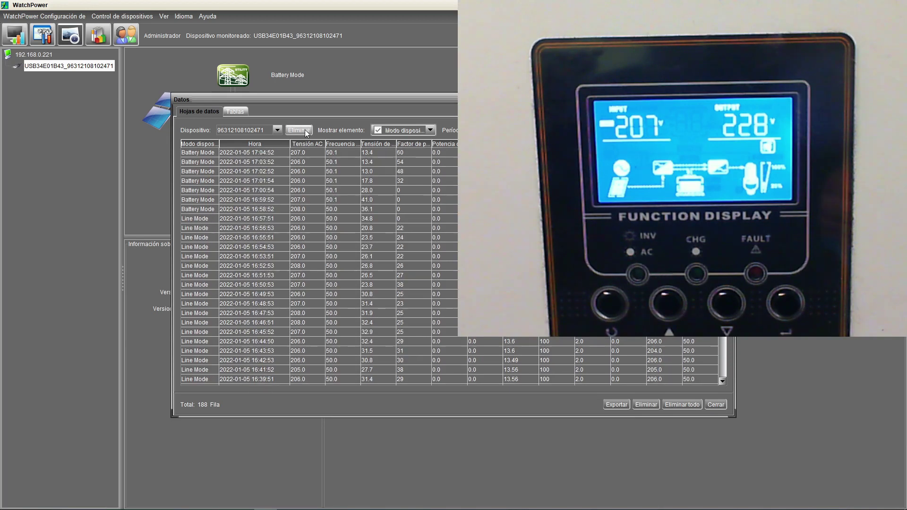
Step: Chart the Tensión AC readings grouped by Hora for 2022-01-05
left_click(235, 112)
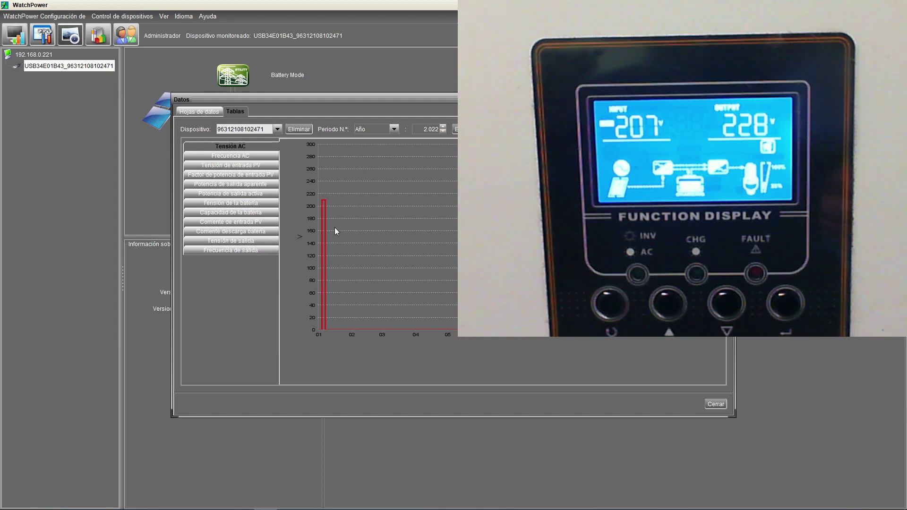
left_click(216, 157)
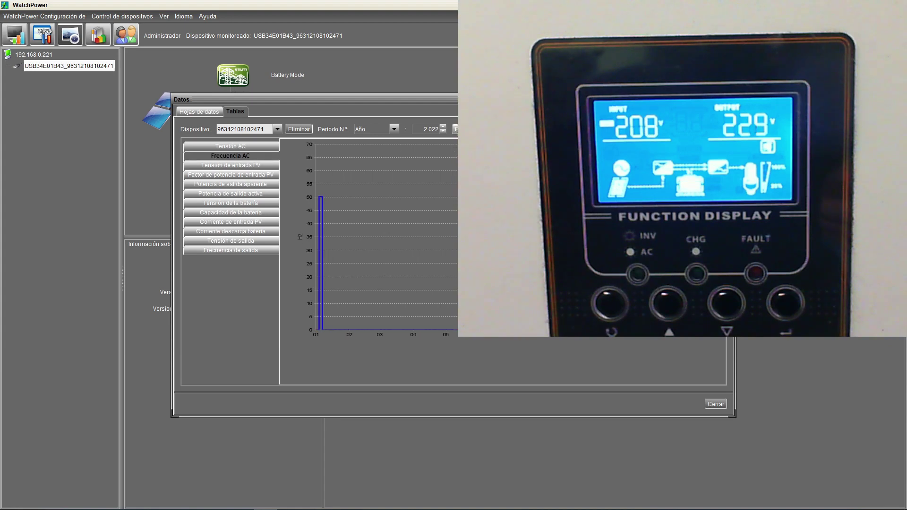
left_click(231, 146)
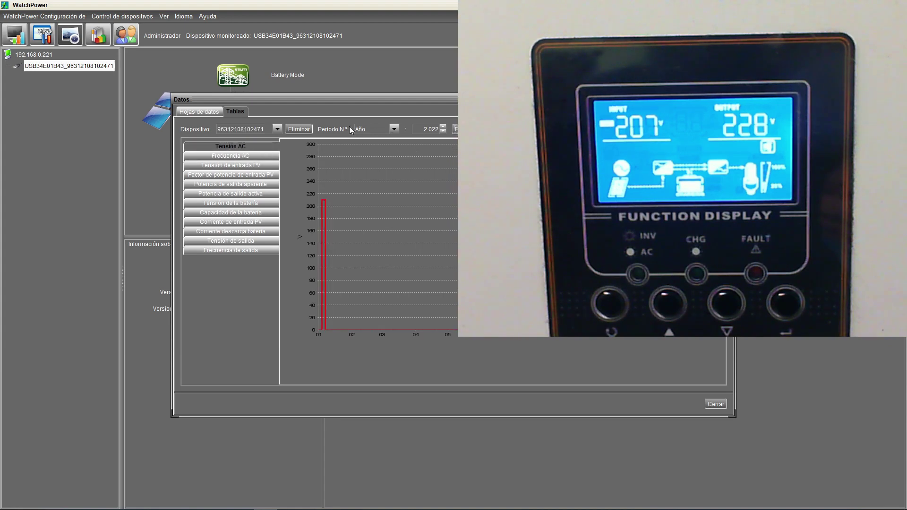
left_click(392, 129)
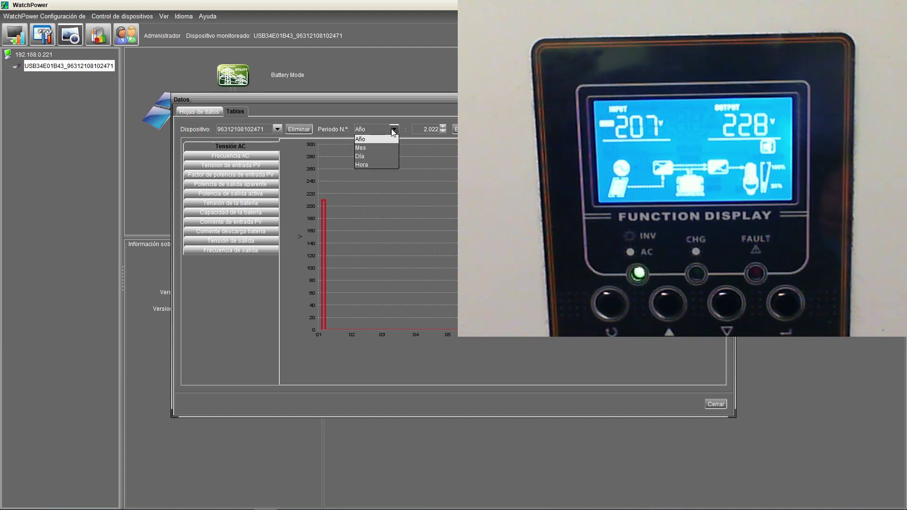
left_click(372, 166)
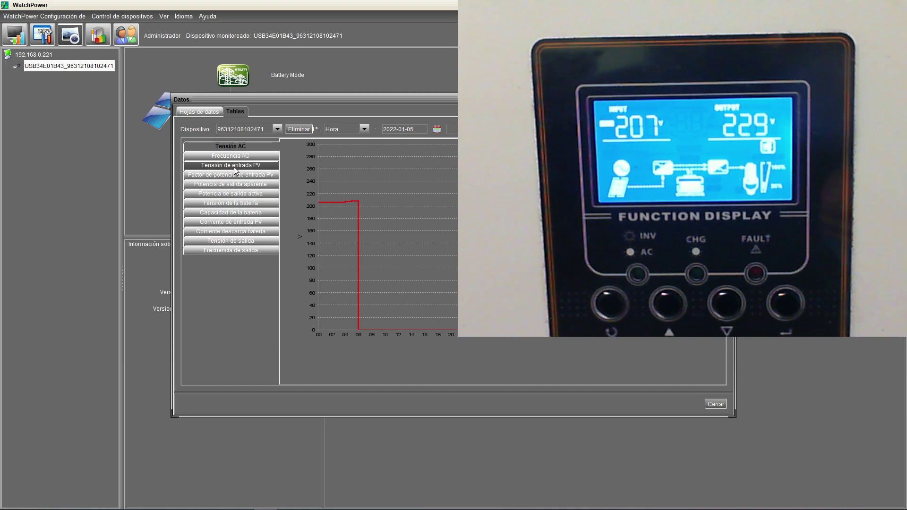
Step: View each hourly chart, from PV input voltage through battery capacity to PV current, then return to the data table
left_click(233, 166)
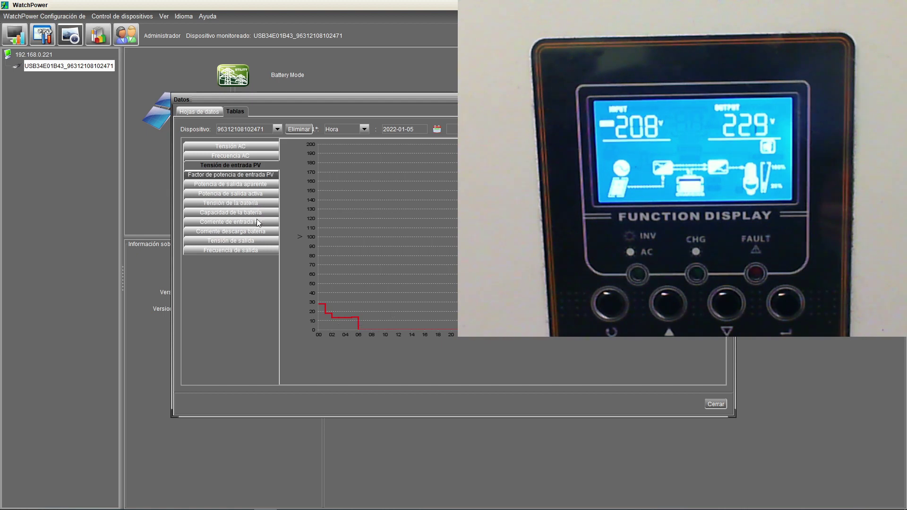
left_click(238, 176)
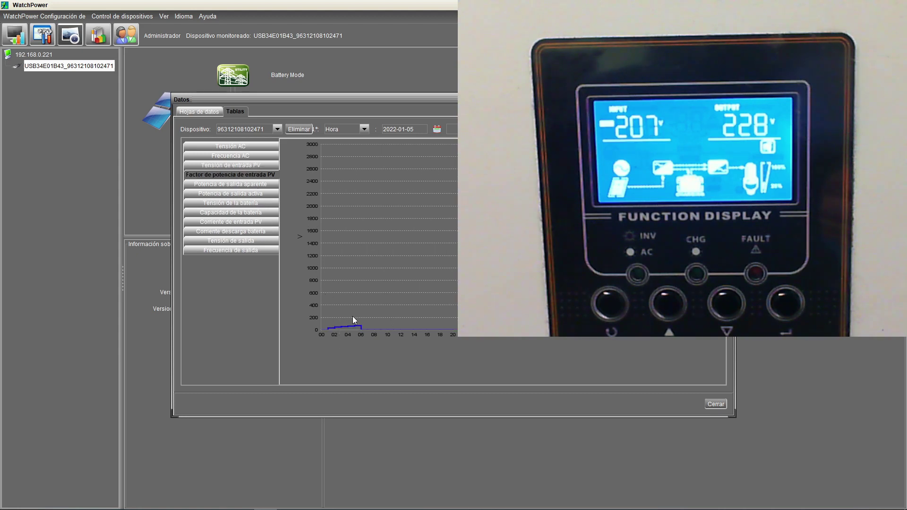
left_click(231, 146)
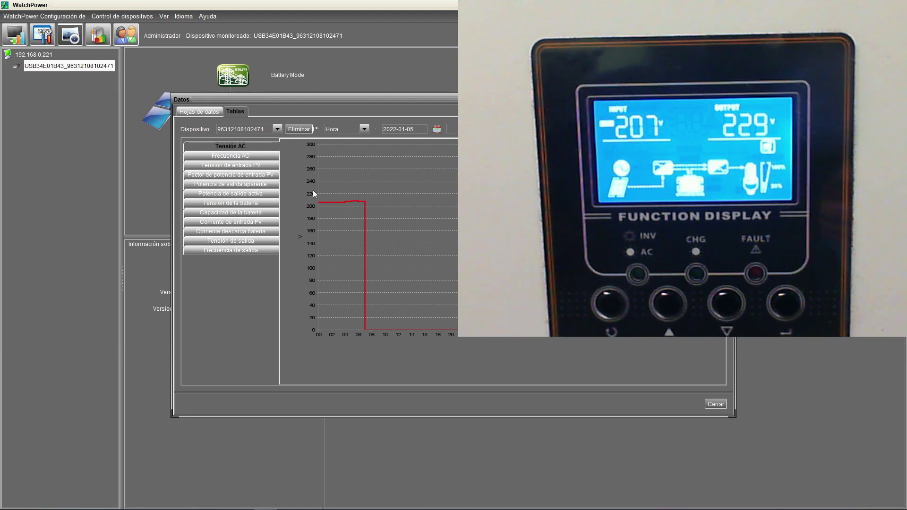
left_click(211, 185)
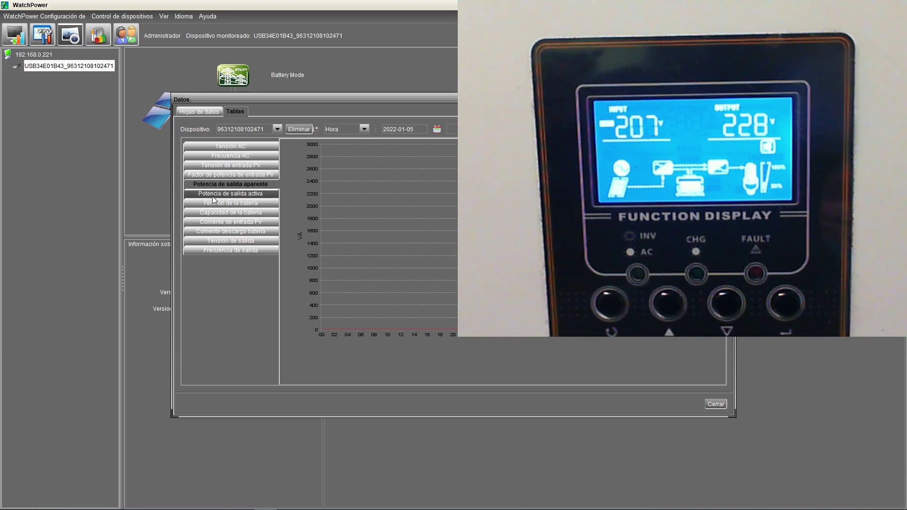
left_click(213, 196)
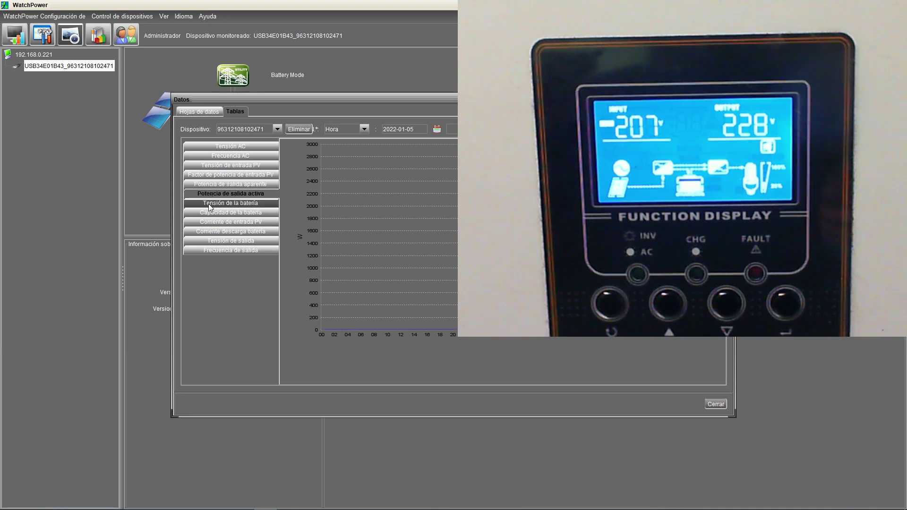
left_click(210, 205)
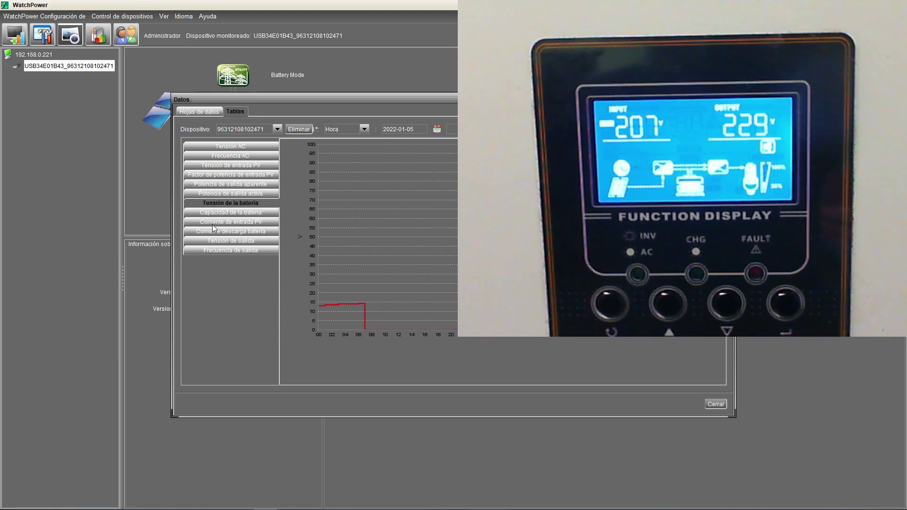
left_click(220, 215)
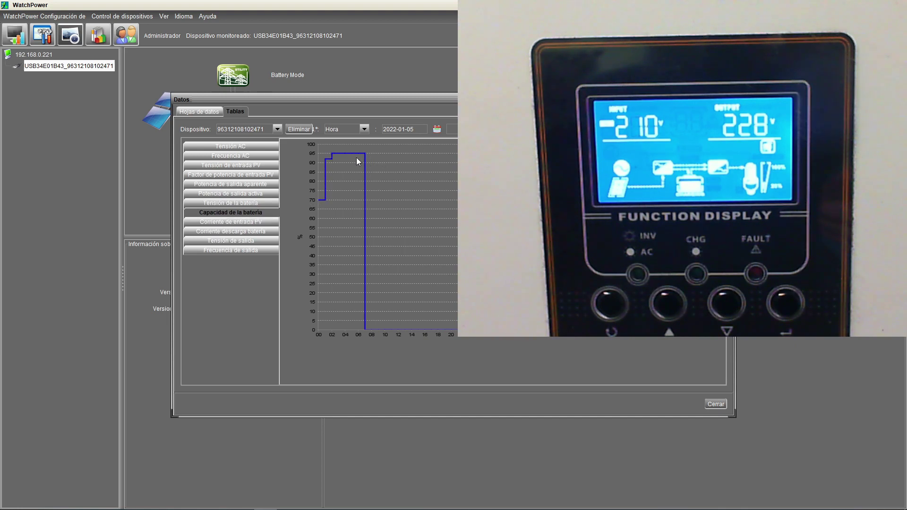
left_click(228, 223)
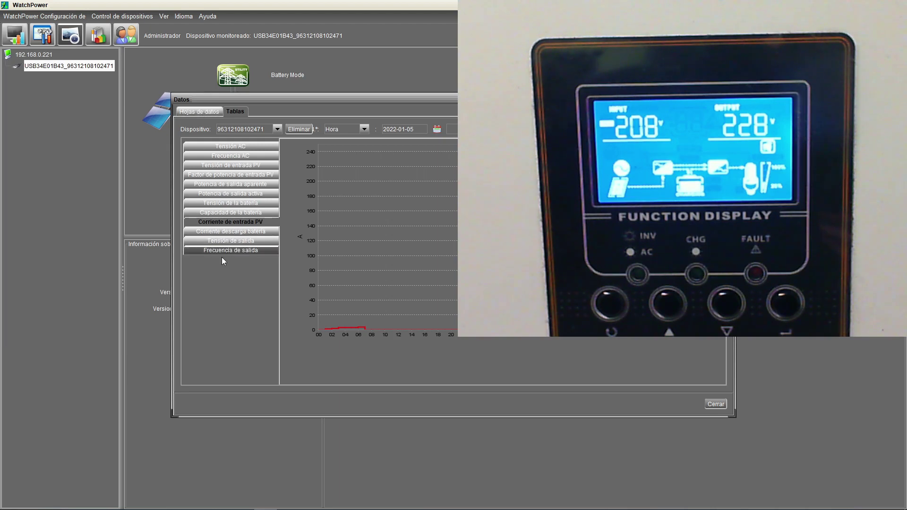
left_click(204, 110)
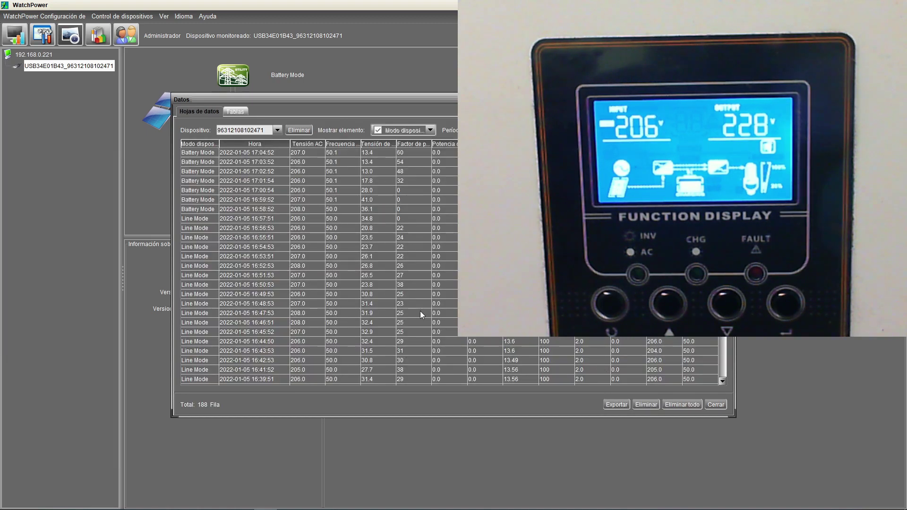
Step: Export the data table as 20220105170801.pdf in Documents, cancelling a second export attempt
left_click(617, 405)
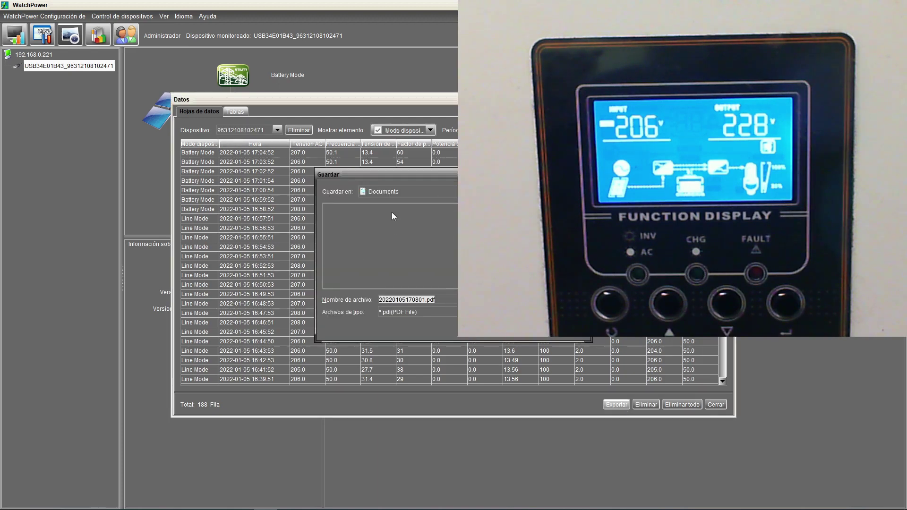
left_click(542, 338)
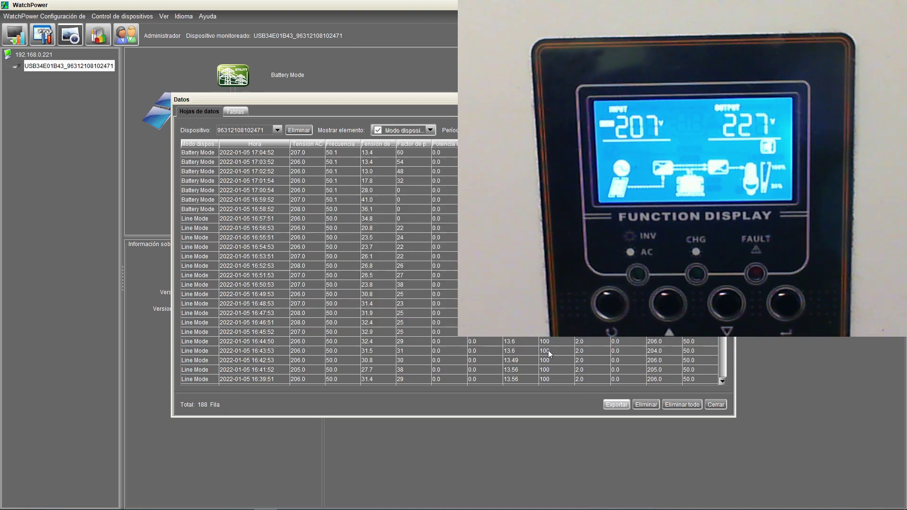
left_click(619, 407)
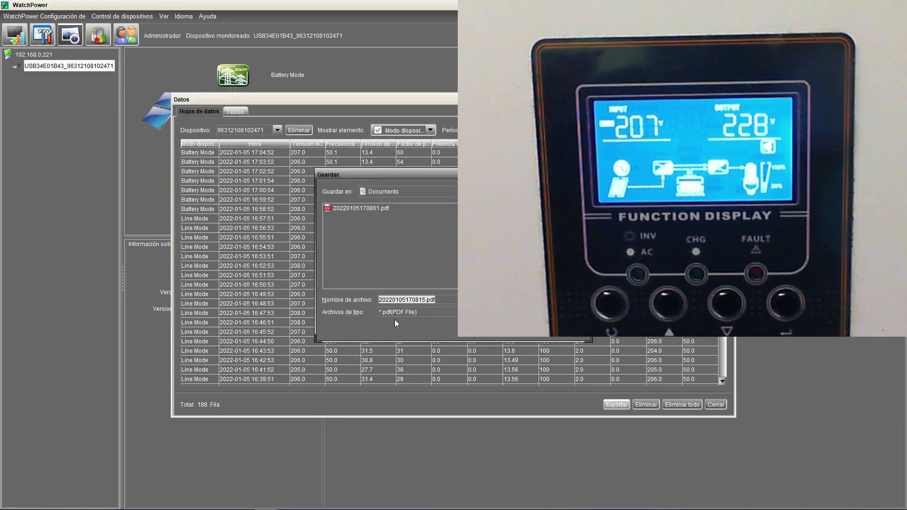
key("Return")
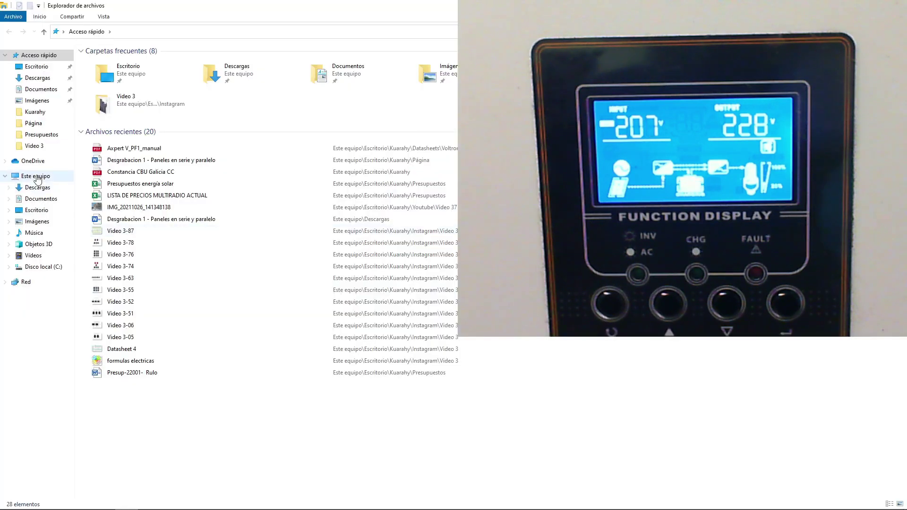
Step: Open 20220105170801.pdf from the Documentos folder in Edge
left_click(42, 199)
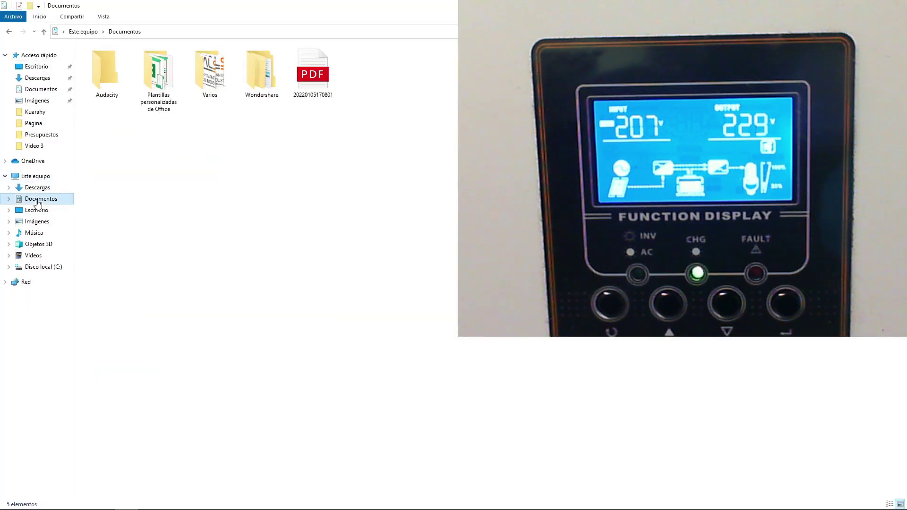
double_click(319, 71)
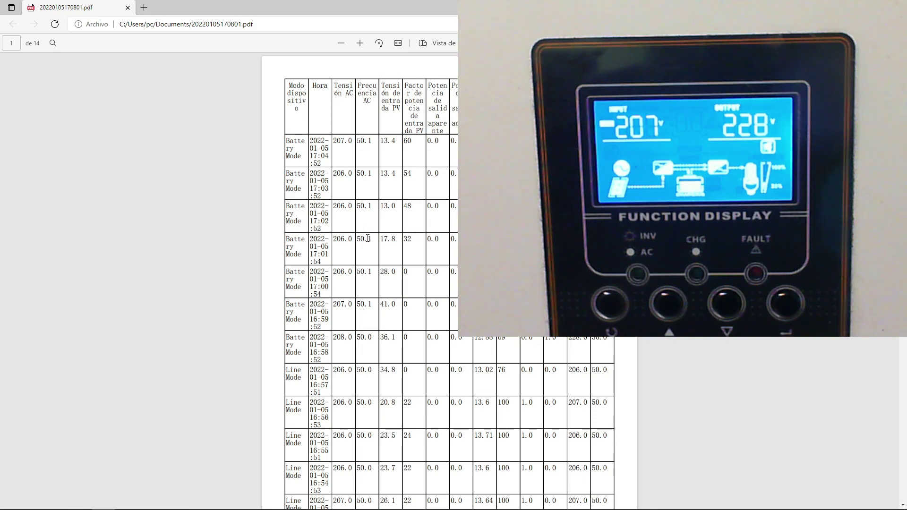
left_click(265, 500)
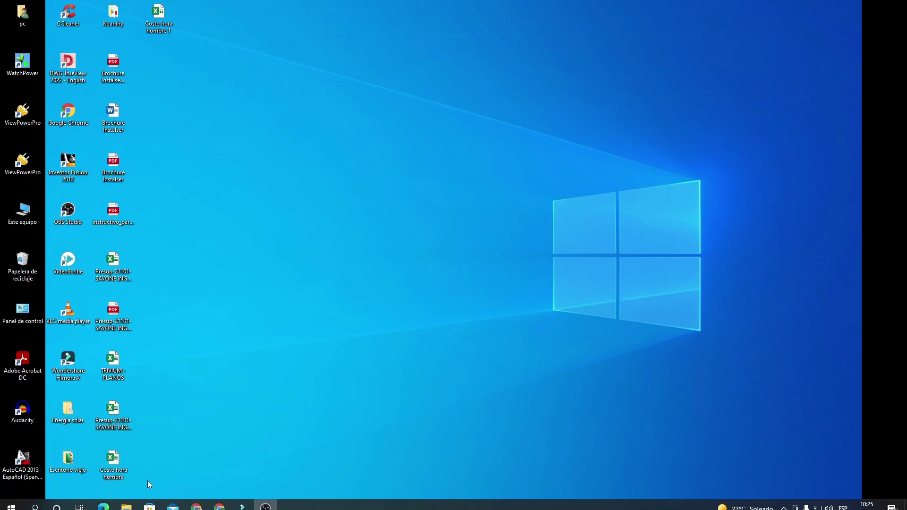
mouse_move(127, 504)
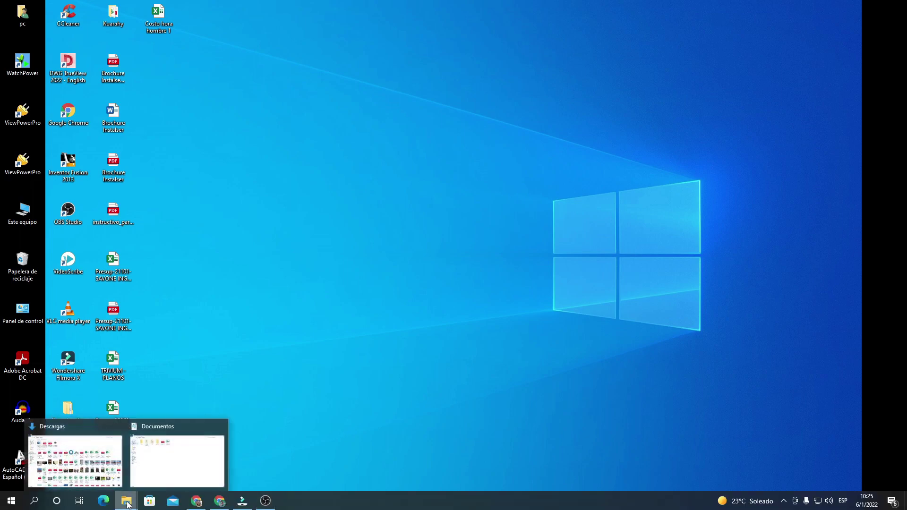
left_click(161, 471)
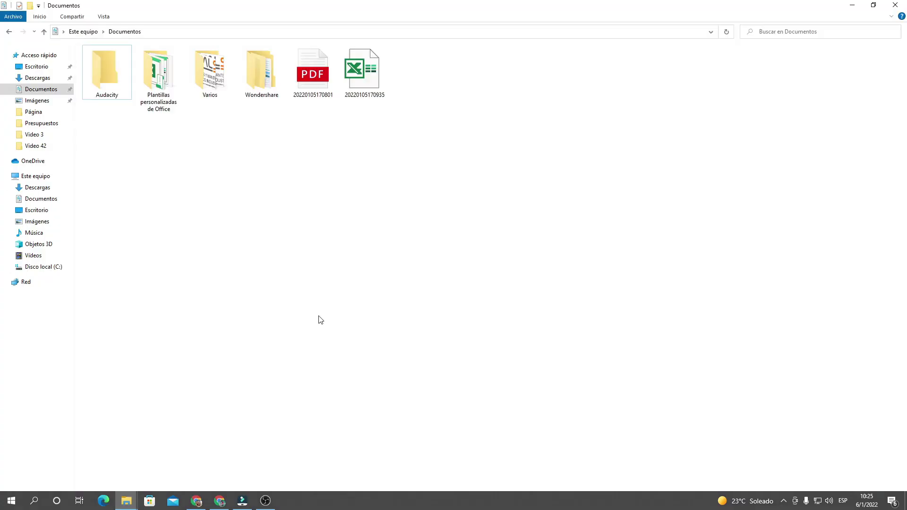
double_click(377, 75)
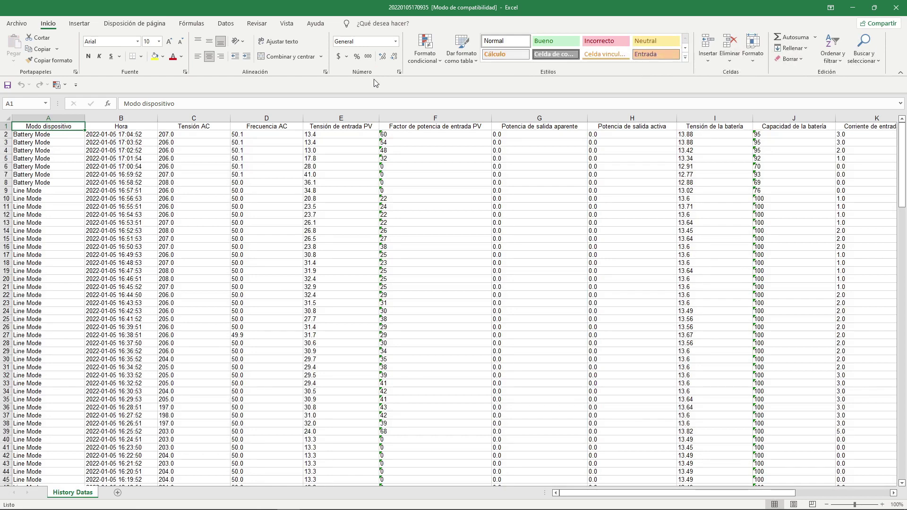
scroll(271, 206, "down", 1)
scroll(271, 206, "down", 6)
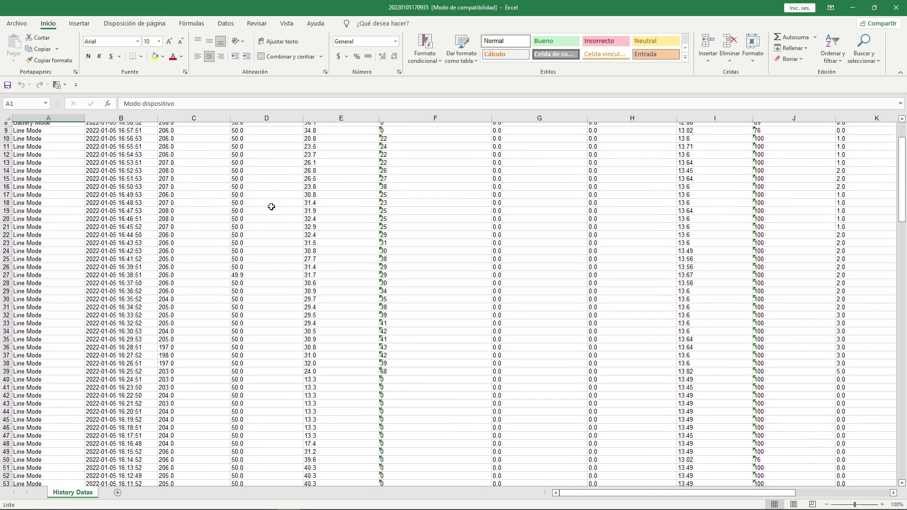
scroll(271, 207, "down", 2)
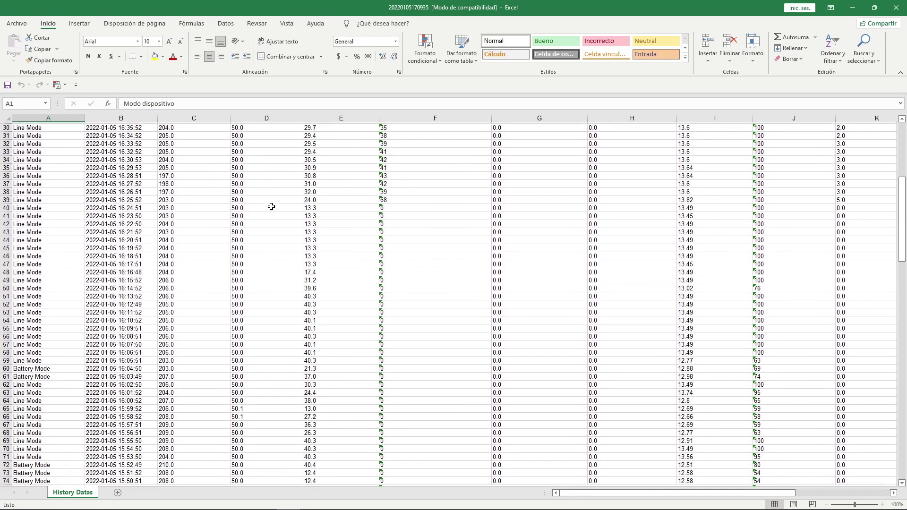
scroll(271, 206, "up", 4)
scroll(271, 206, "up", 6)
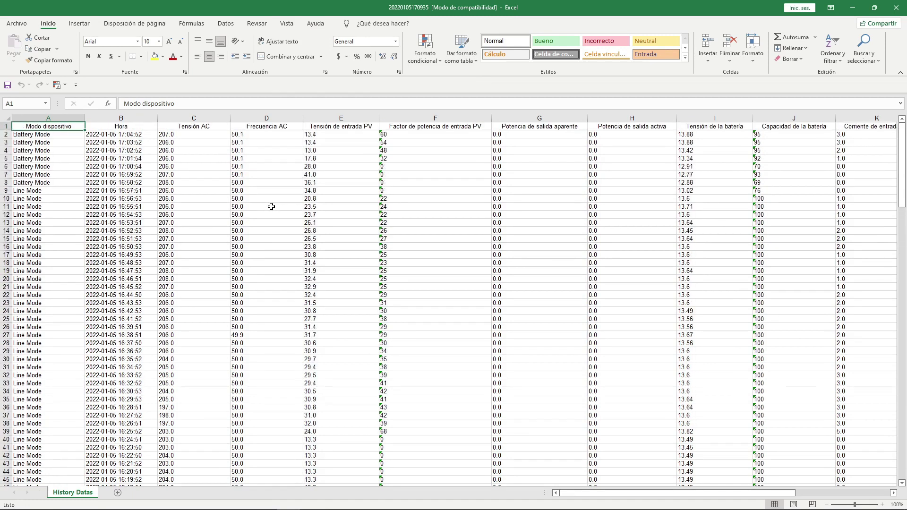